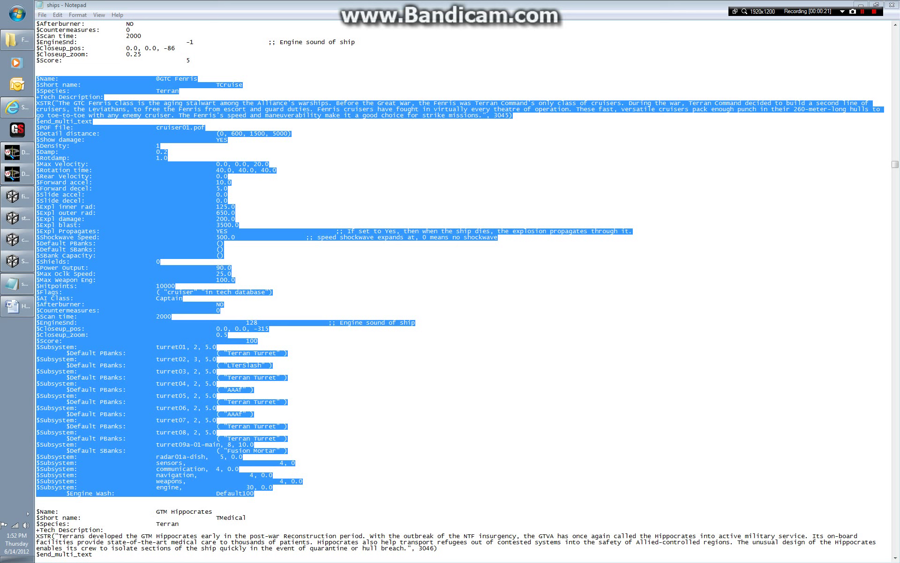
Highlight the GTC Fenris entry's subsystem lines and its POF file line in the ships table.
{"action": "left_click", "coordinate": [253, 414]}
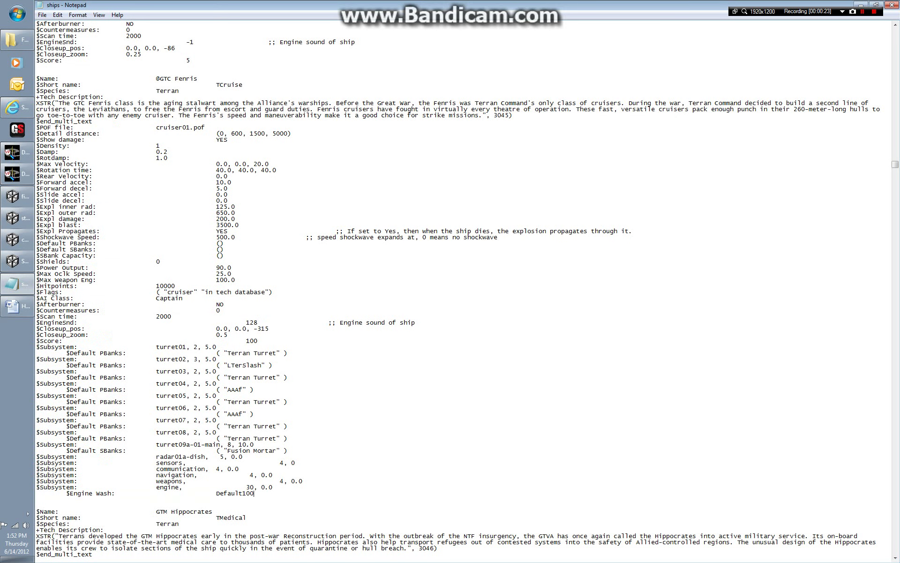
{"action": "left_click_drag", "start_coordinate": [254, 493], "coordinate": [186, 469]}
{"action": "left_click_drag", "start_coordinate": [275, 488], "coordinate": [36, 347]}
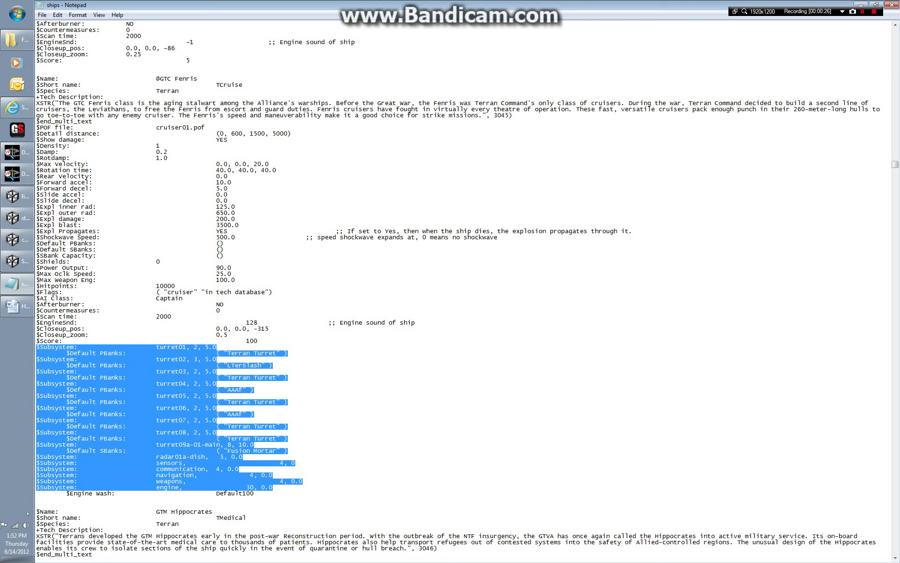
{"action": "left_click_drag", "start_coordinate": [239, 469], "coordinate": [37, 469]}
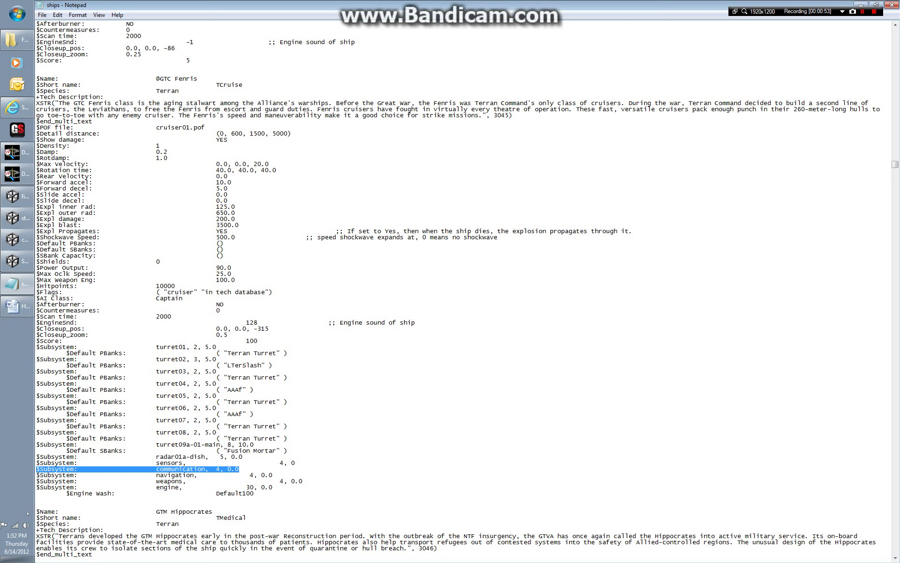
{"action": "left_click_drag", "start_coordinate": [256, 494], "coordinate": [37, 73]}
{"action": "left_click_drag", "start_coordinate": [206, 127], "coordinate": [36, 127]}
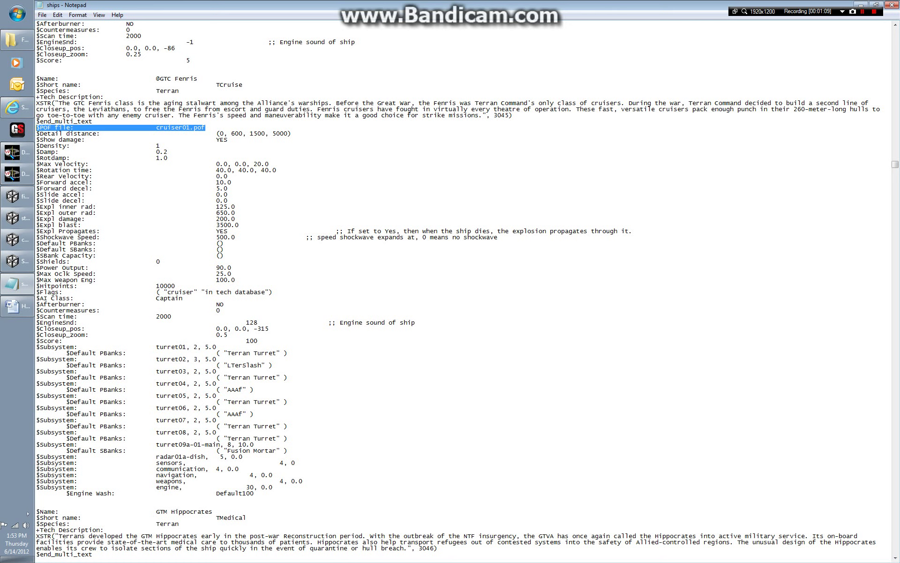
Switch to the FreeSpace2 folder in the file explorer and look through its VP archives, including sparky_fs2.
{"action": "mouse_move", "coordinate": [17, 174]}
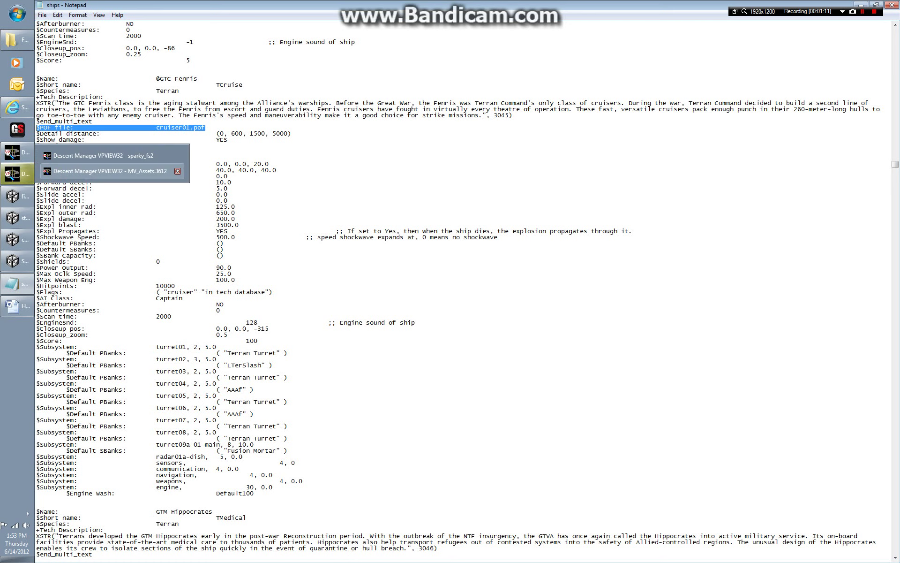
{"action": "left_click", "coordinate": [17, 39]}
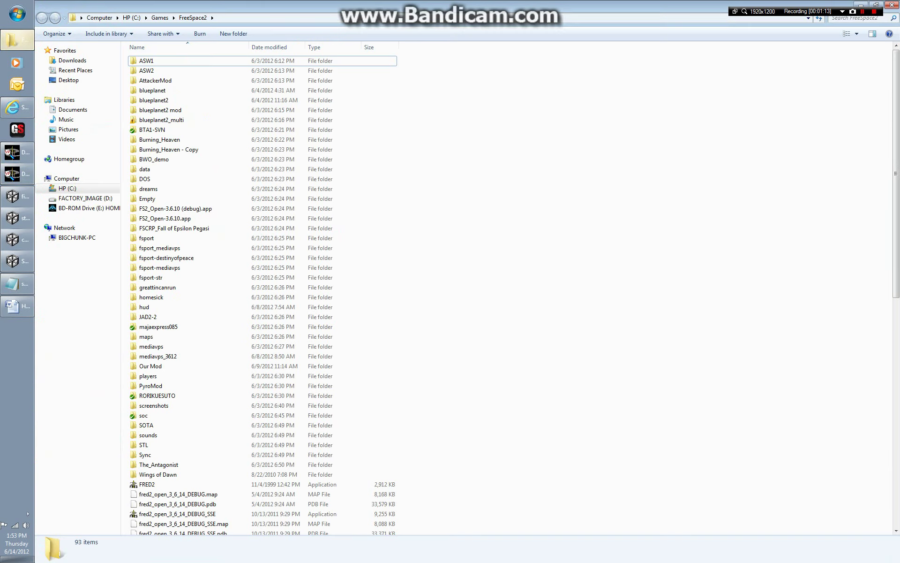
{"action": "scroll", "coordinate": [281, 371], "scroll_direction": "down", "scroll_amount": 7}
{"action": "scroll", "coordinate": [188, 371], "scroll_direction": "down", "scroll_amount": 8}
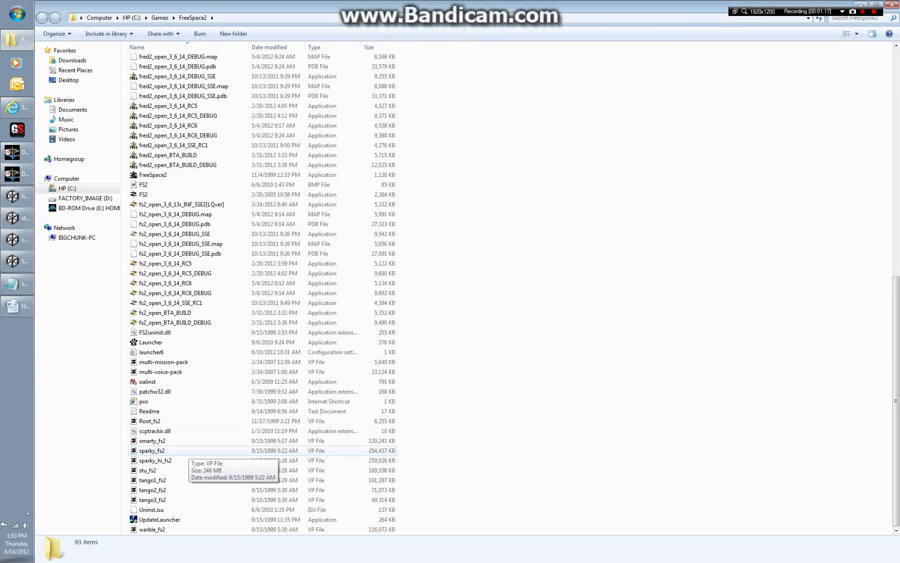
{"action": "scroll", "coordinate": [185, 451], "scroll_direction": "up", "scroll_amount": 15}
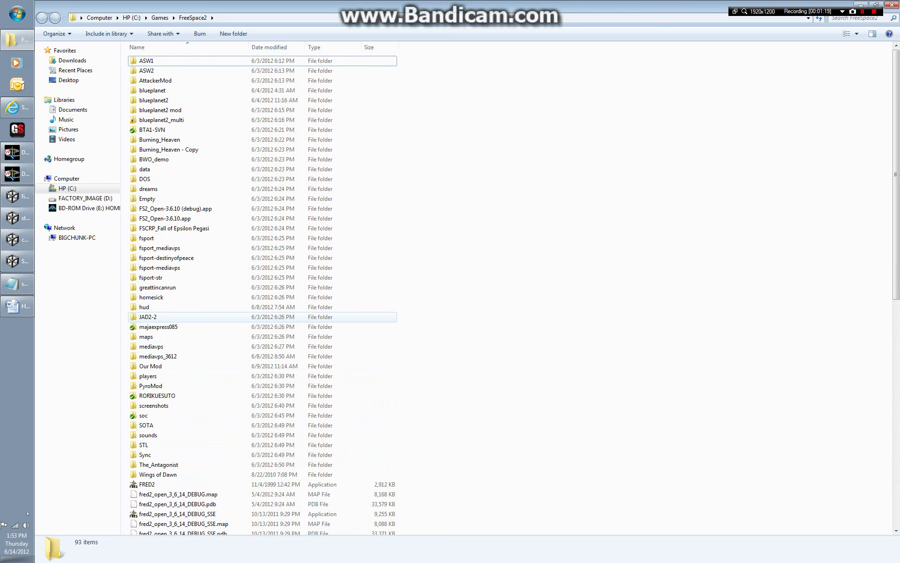
Bring up the sparky_fs2 archive in Descent Manager VPVIEW32 to view the cruiser01.POF model entry, and put the window away.
{"action": "mouse_move", "coordinate": [17, 107]}
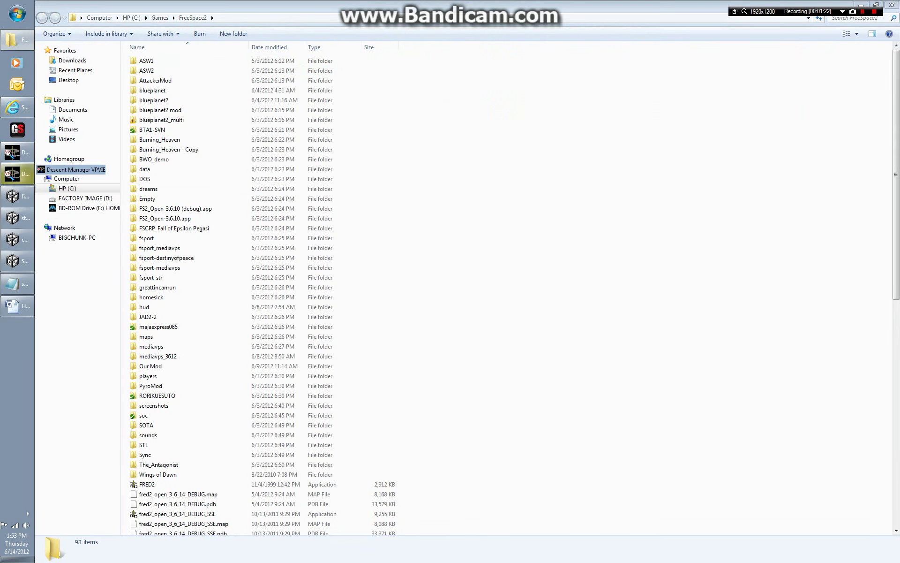
{"action": "left_click", "coordinate": [17, 152]}
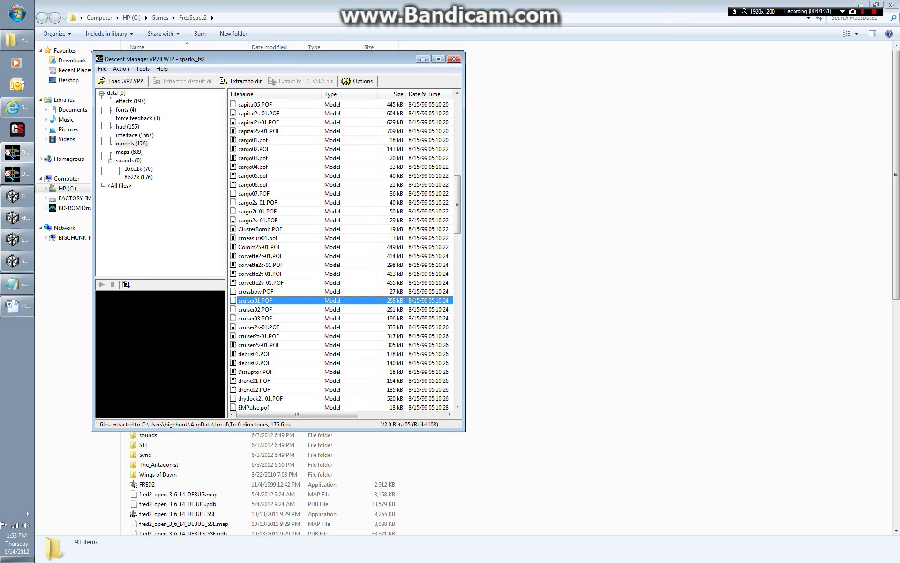
{"action": "left_click", "coordinate": [17, 174]}
{"action": "left_click", "coordinate": [18, 174]}
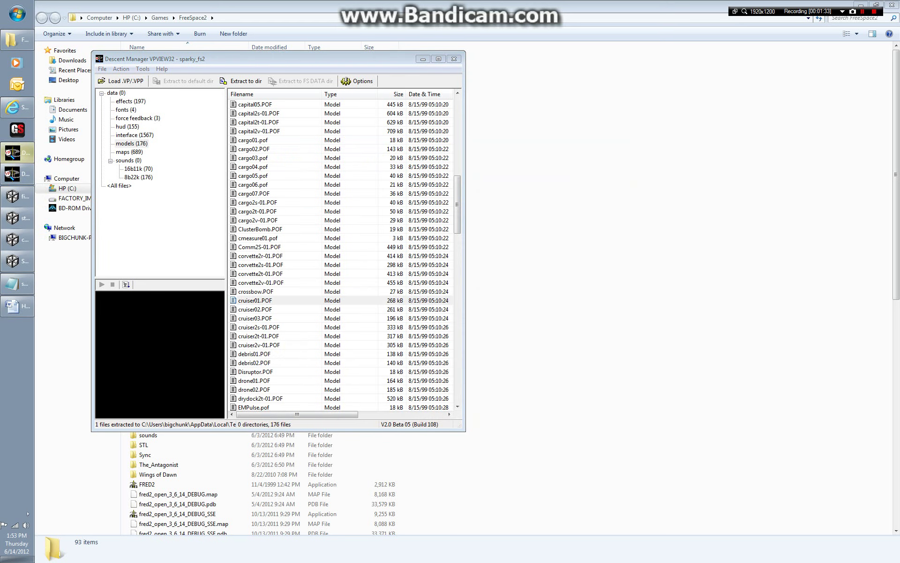
{"action": "left_click", "coordinate": [18, 153]}
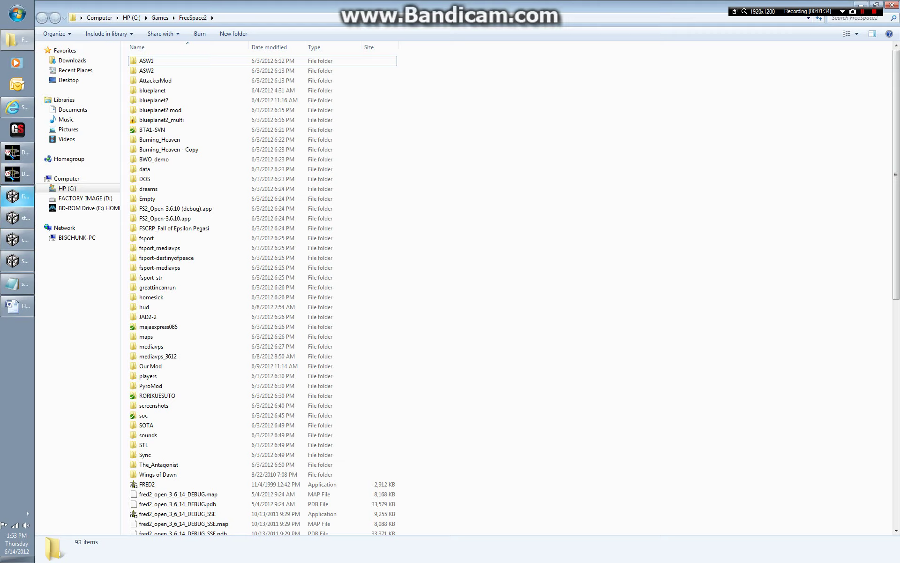
Switch to the PCS 2 window holding cruiser01.POF and inspect the subsystem spheres around the ship.
{"action": "left_click", "coordinate": [18, 196]}
{"action": "left_click", "coordinate": [17, 218]}
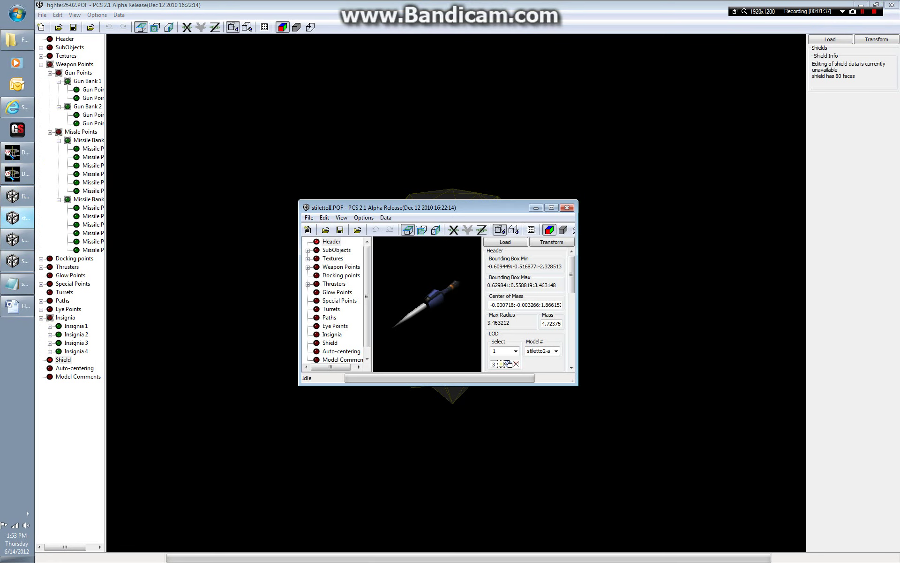
{"action": "left_click", "coordinate": [17, 196]}
{"action": "left_click", "coordinate": [17, 239]}
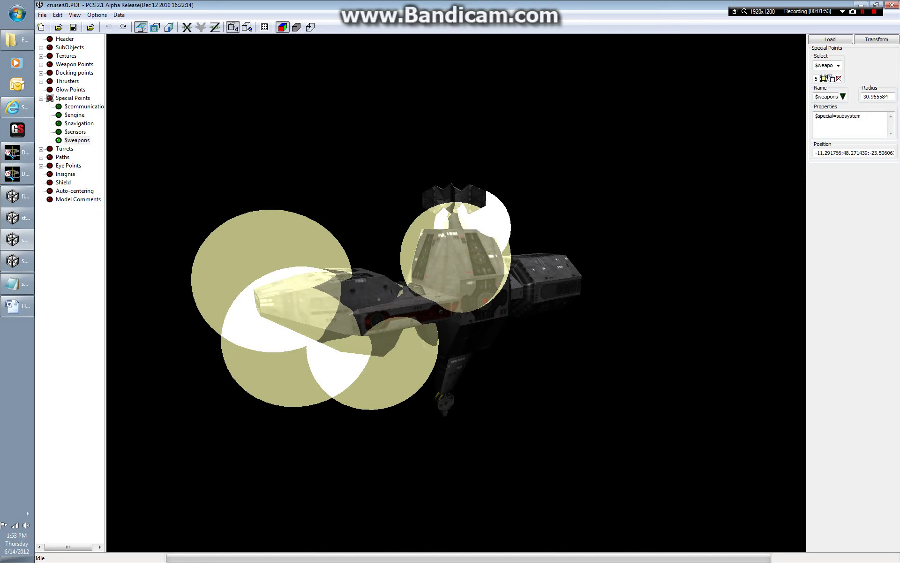
{"action": "left_click_drag", "start_coordinate": [457, 292], "coordinate": [338, 305]}
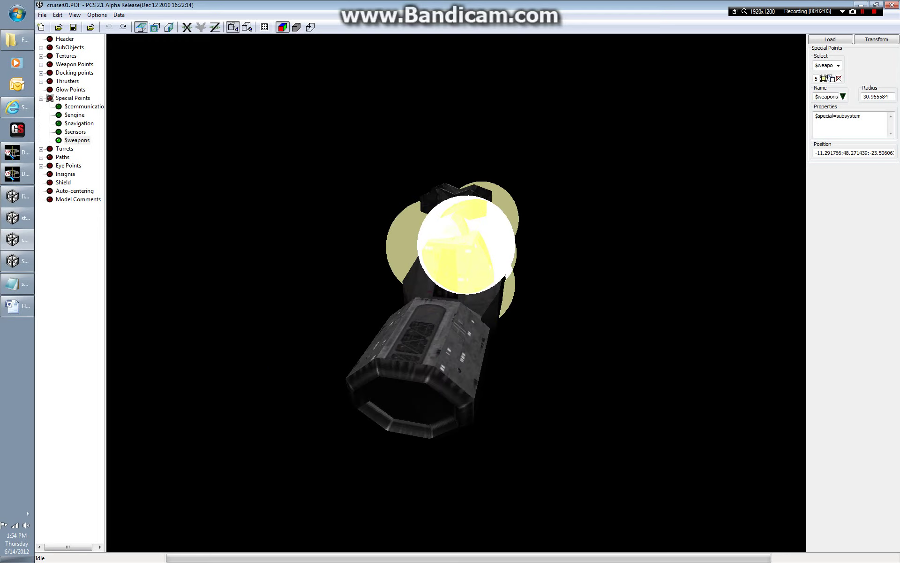
{"action": "left_click", "coordinate": [41, 98]}
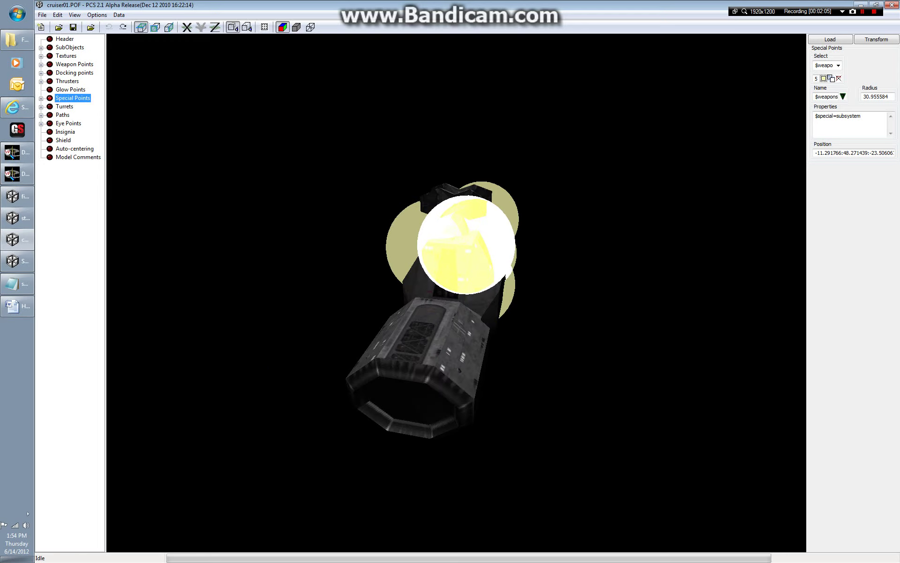
{"action": "left_click_drag", "start_coordinate": [413, 301], "coordinate": [547, 286]}
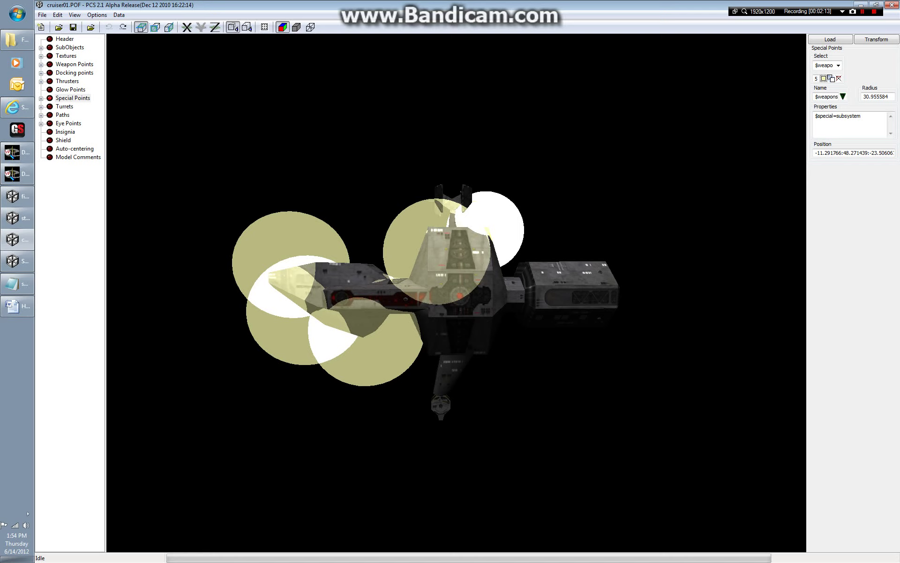
Expand the model's Special Points and inspect the $communication subsystem sphere from several angles.
{"action": "double_click", "coordinate": [49, 98]}
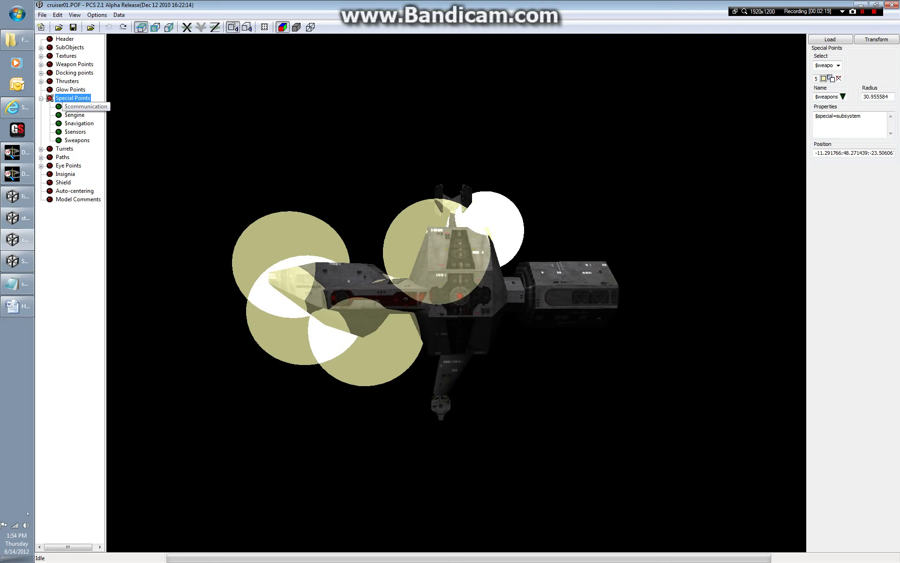
{"action": "left_click", "coordinate": [84, 107]}
{"action": "left_click_drag", "start_coordinate": [375, 291], "coordinate": [448, 291]}
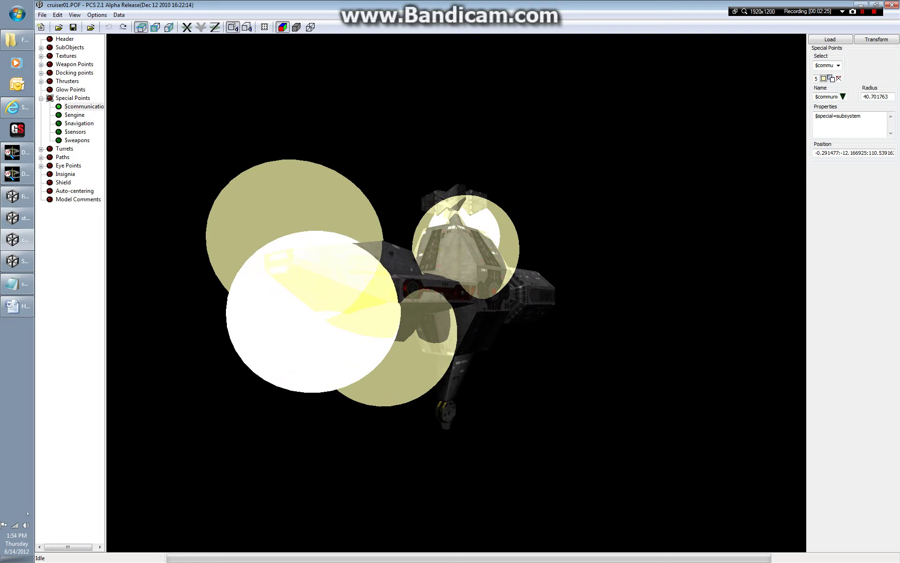
{"action": "left_click_drag", "start_coordinate": [448, 291], "coordinate": [404, 314]}
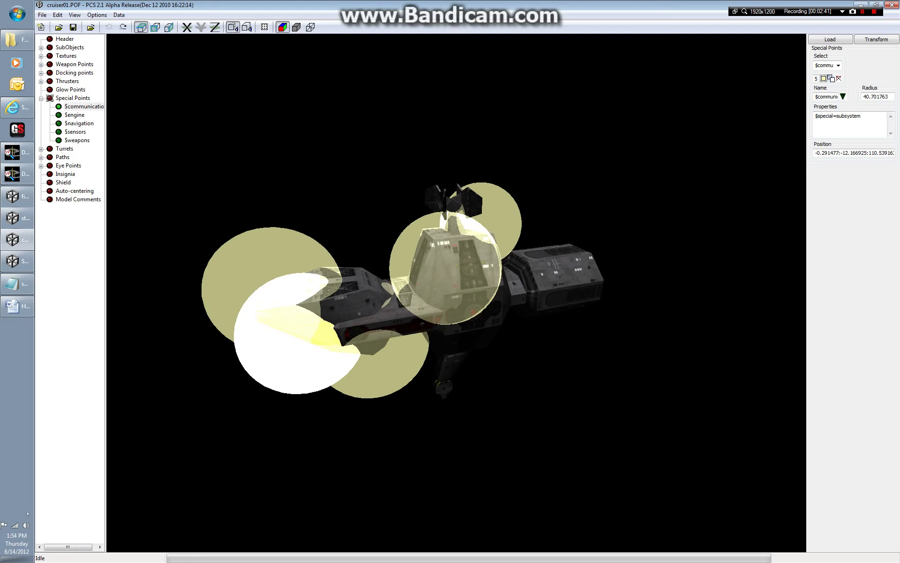
{"action": "left_click_drag", "start_coordinate": [422, 324], "coordinate": [366, 328]}
Step through the $engine, $navigation, $sensors and $weapons special points and collapse the Special Points list.
{"action": "left_click", "coordinate": [75, 115]}
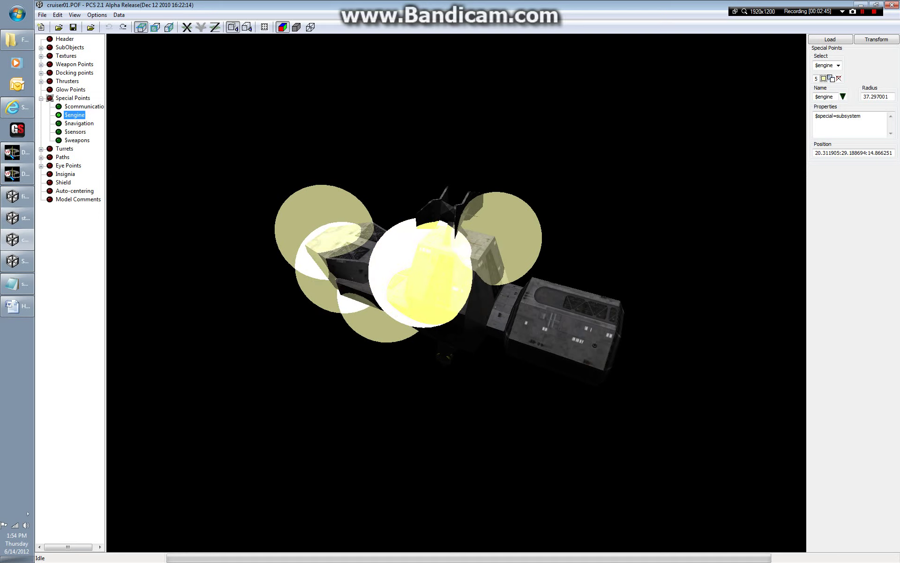
{"action": "left_click", "coordinate": [79, 123]}
{"action": "key", "text": "Down"}
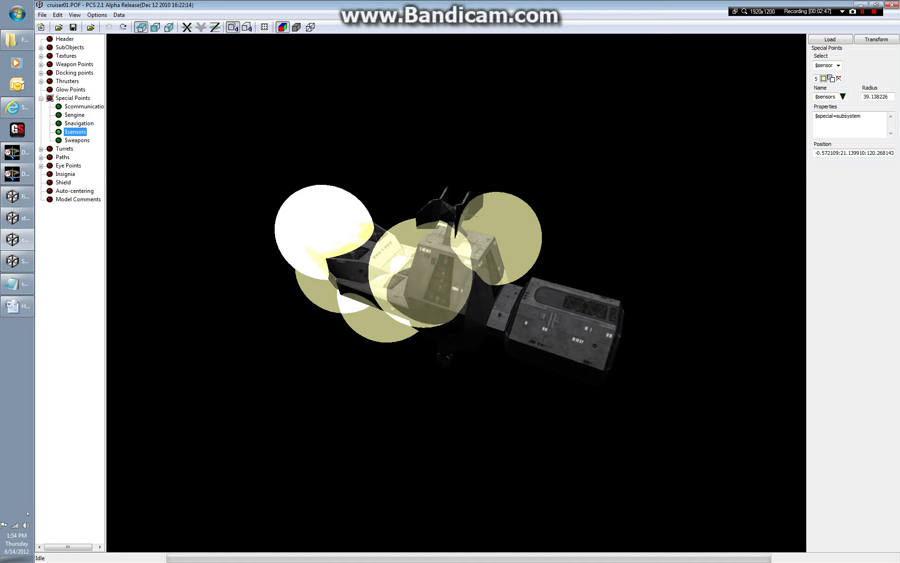
{"action": "key", "text": "Down"}
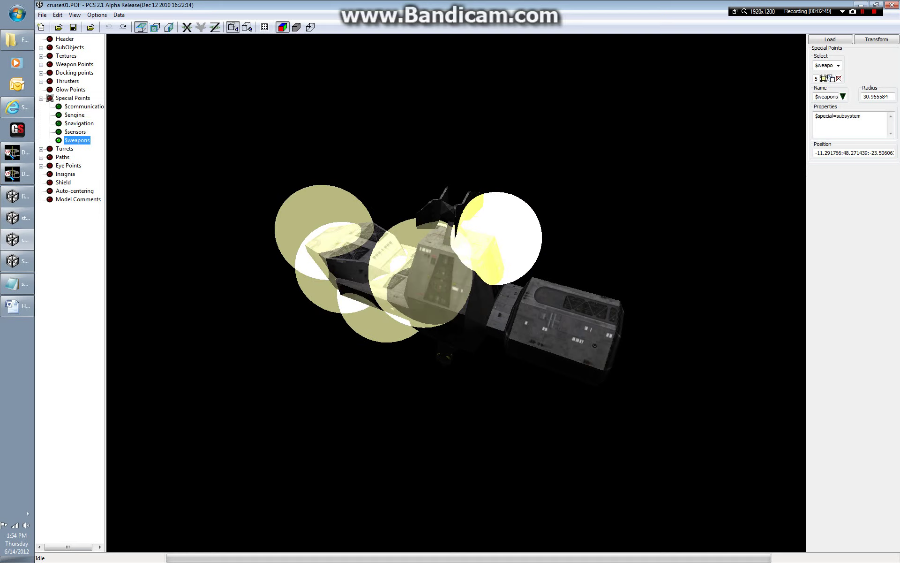
{"action": "left_click_drag", "start_coordinate": [375, 318], "coordinate": [557, 286]}
{"action": "left_click", "coordinate": [41, 99]}
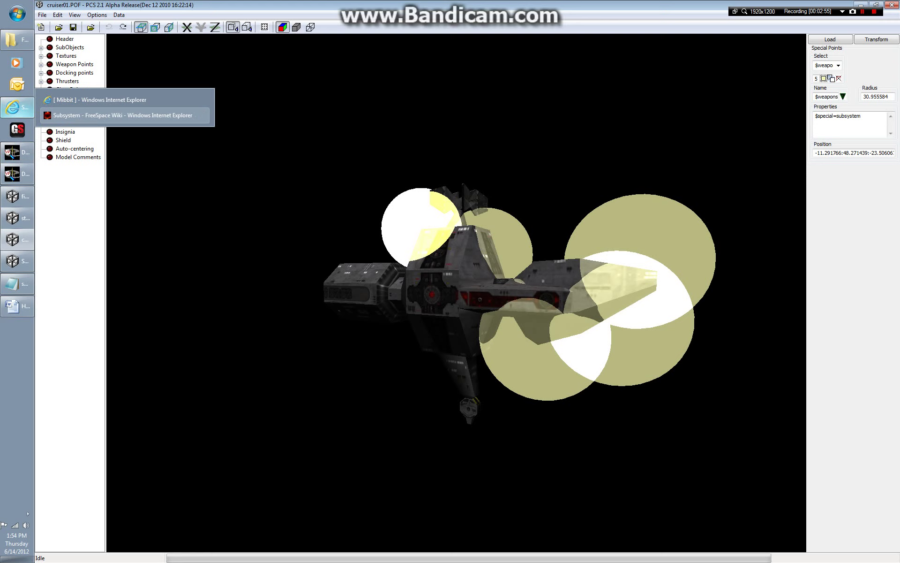
Return to the ships table in Notepad and highlight the Fenris turret subsystems and the default PBanks of the first three turrets.
{"action": "left_click", "coordinate": [17, 283]}
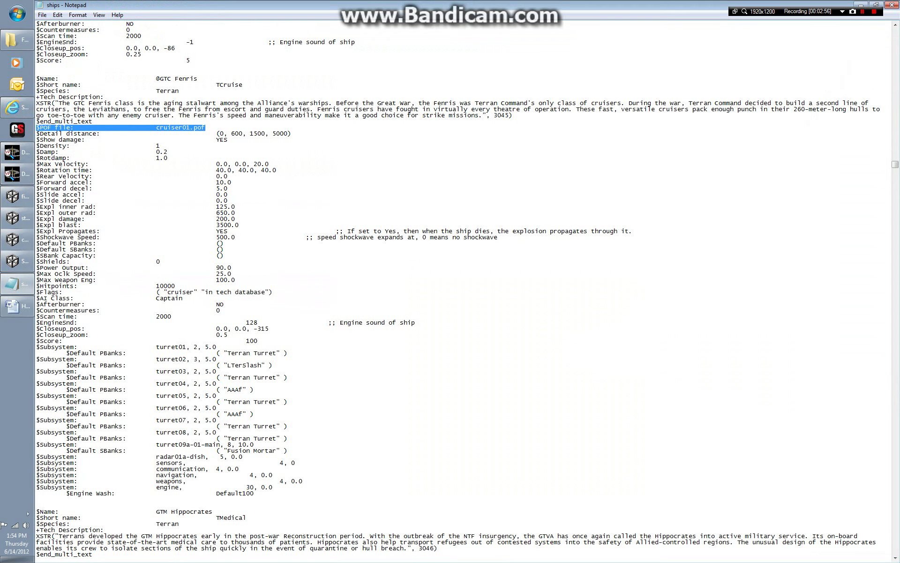
{"action": "left_click_drag", "start_coordinate": [288, 451], "coordinate": [36, 347]}
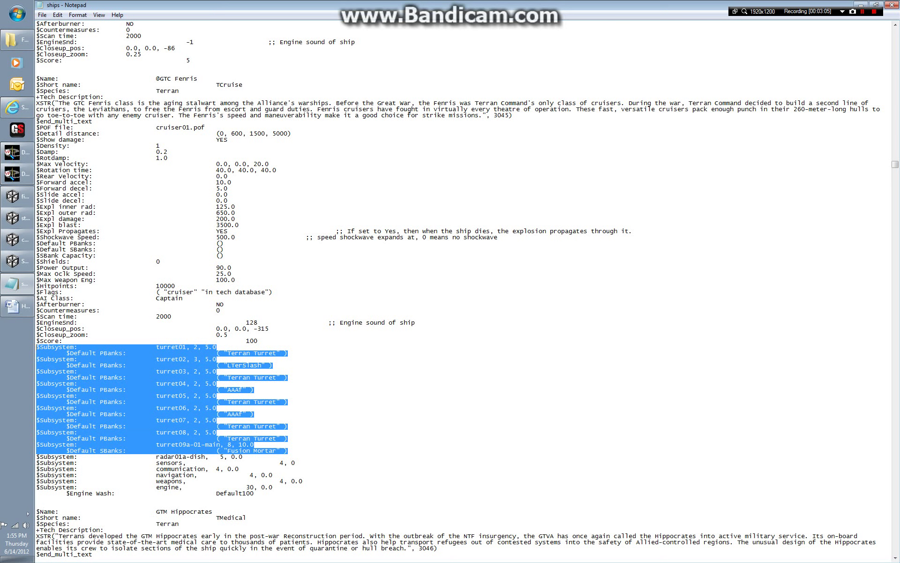
{"action": "left_click_drag", "start_coordinate": [288, 353], "coordinate": [71, 353]}
{"action": "left_click_drag", "start_coordinate": [274, 364], "coordinate": [69, 365]}
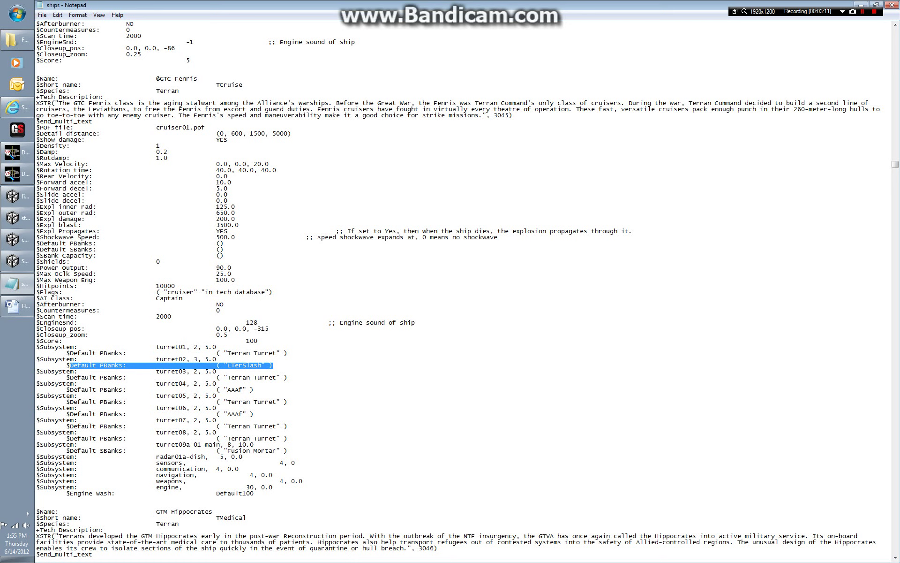
{"action": "left_click_drag", "start_coordinate": [288, 377], "coordinate": [66, 377]}
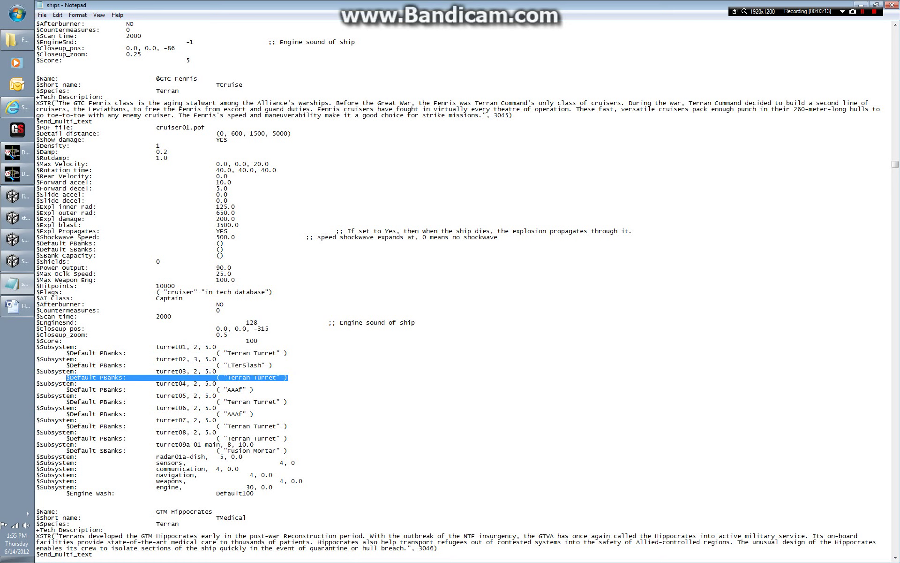
{"action": "left_click_drag", "start_coordinate": [216, 347], "coordinate": [156, 347]}
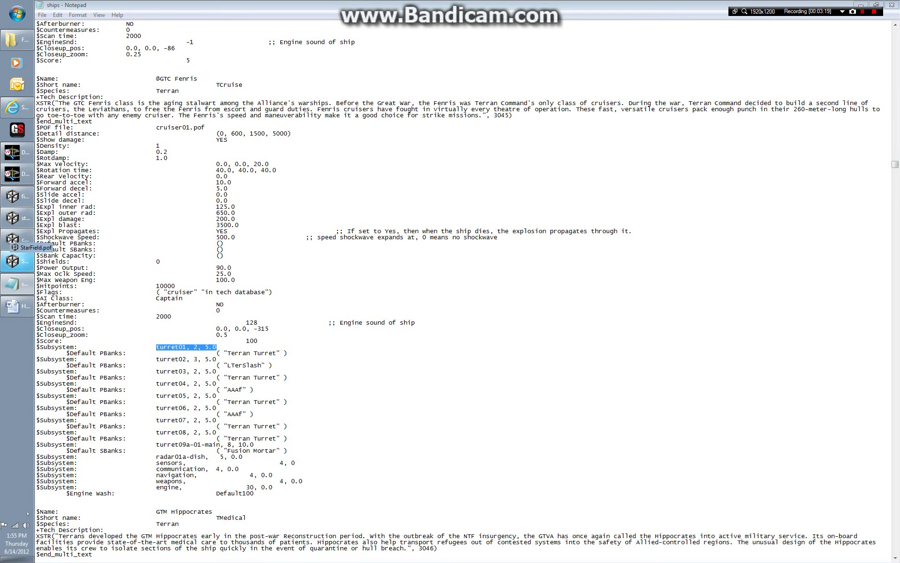
Switch back to cruiser01.POF in PCS 2 and step through its turrets from turret01 to turret09a-01-main.
{"action": "left_click", "coordinate": [17, 239]}
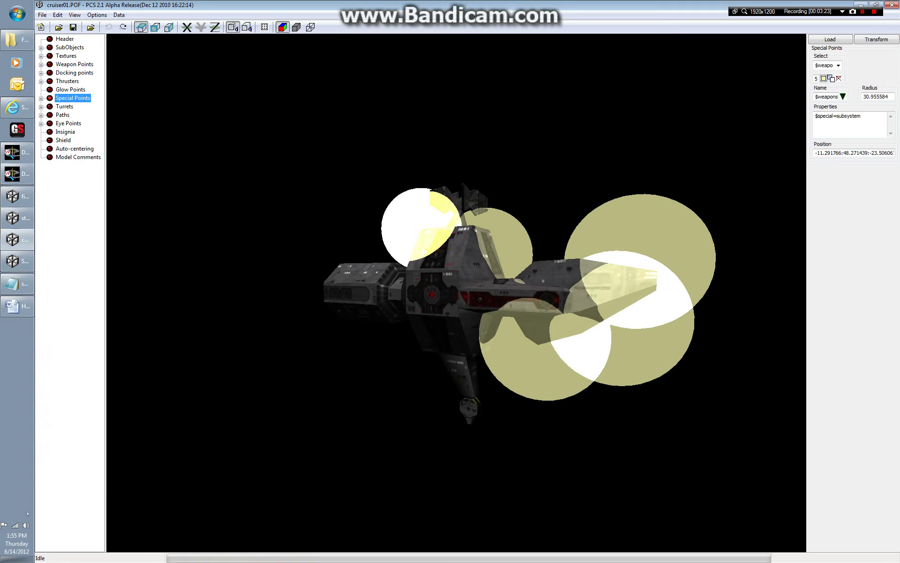
{"action": "left_click", "coordinate": [41, 106]}
{"action": "left_click", "coordinate": [64, 106]}
{"action": "left_click", "coordinate": [74, 115]}
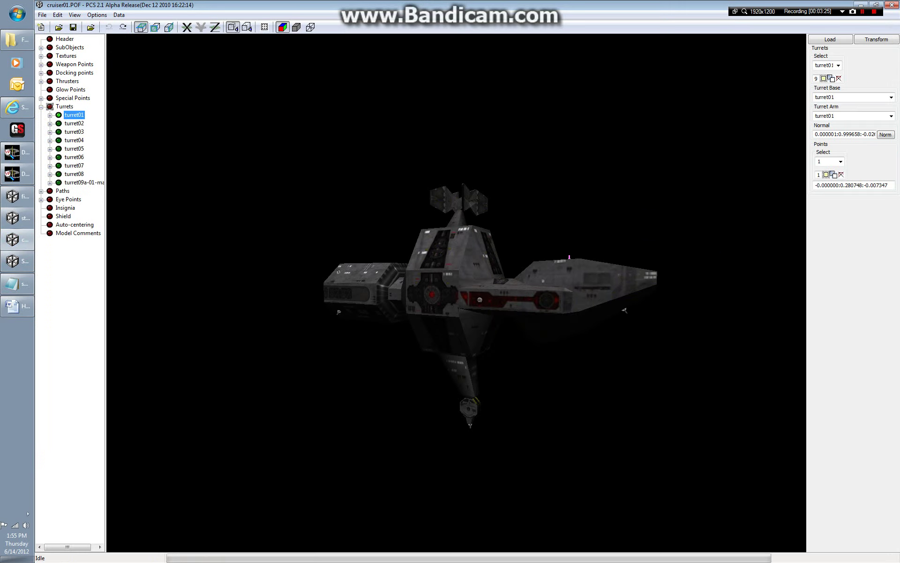
{"action": "key", "text": "Down"}
{"action": "key", "text": "Down"}
{"action": "key", "text": "Down"}
{"action": "key", "text": "Down"}
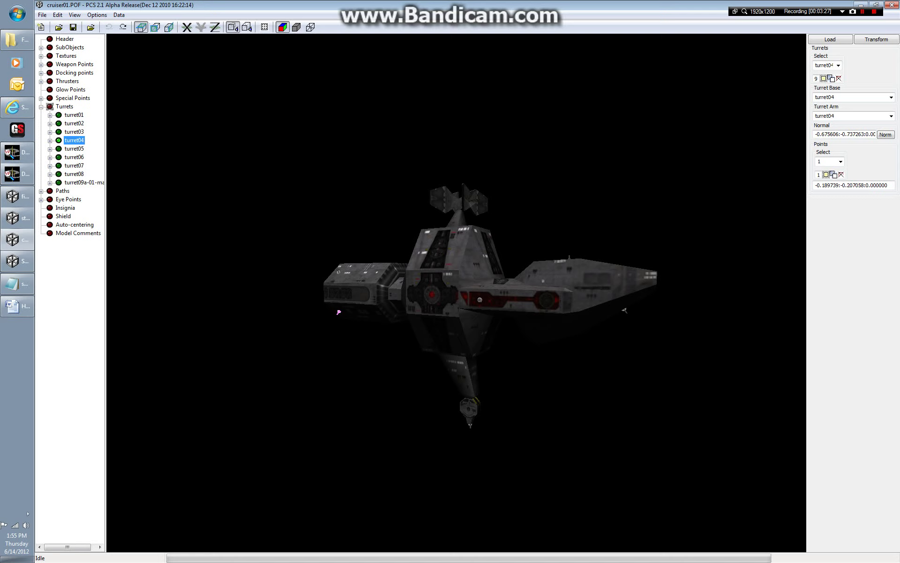
{"action": "key", "text": "Down"}
{"action": "key", "text": "Down"}
{"action": "key", "text": "Down"}
{"action": "key", "text": "Down"}
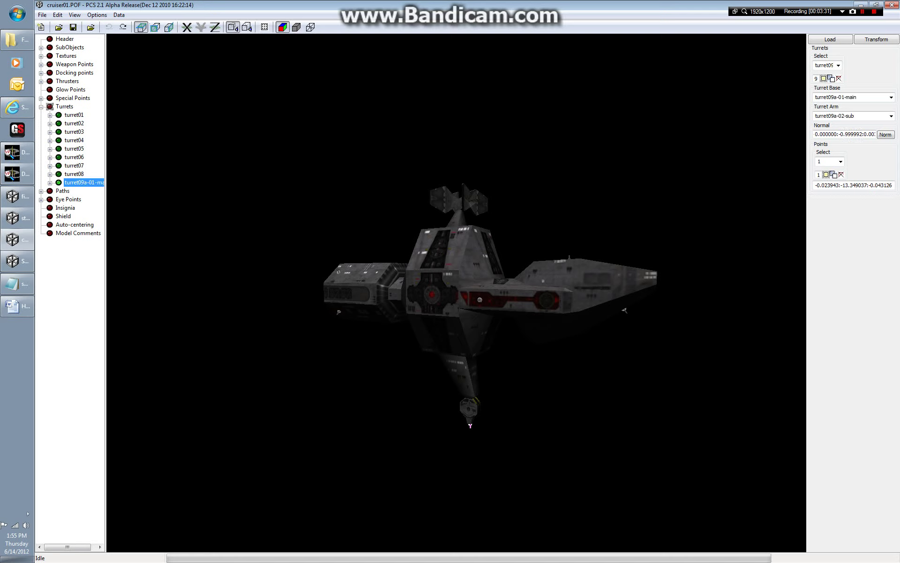
Expand turret09a-01-main to view its fire point, and compare the turret on the model with its Fusion Mortar entry in the ships table.
{"action": "left_click", "coordinate": [50, 183]}
{"action": "left_click_drag", "start_coordinate": [469, 300], "coordinate": [426, 234]}
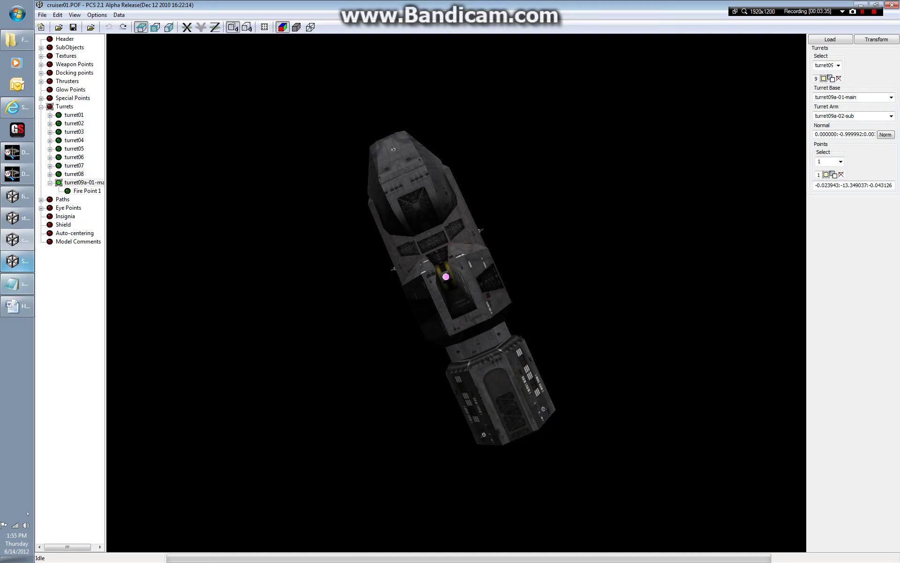
{"action": "left_click", "coordinate": [17, 284]}
{"action": "left_click_drag", "start_coordinate": [288, 451], "coordinate": [36, 445]}
{"action": "left_click_drag", "start_coordinate": [403, 243], "coordinate": [343, 347]}
{"action": "left_click_drag", "start_coordinate": [620, 293], "coordinate": [566, 261]}
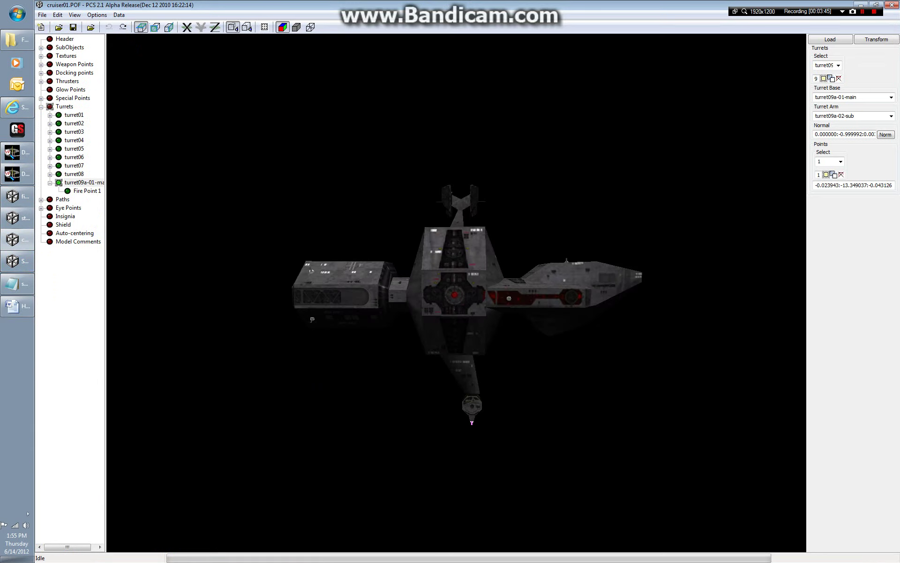
Collapse the Turrets list, expand SubObjects, and view the cruiser01a-hull subobject from both sides.
{"action": "left_click", "coordinate": [41, 107]}
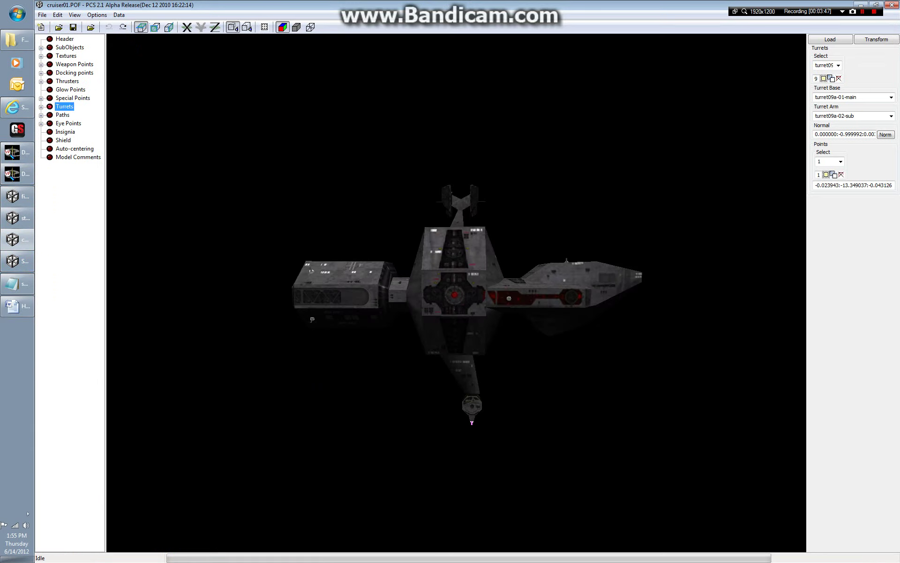
{"action": "left_click", "coordinate": [41, 48]}
{"action": "left_click", "coordinate": [83, 55]}
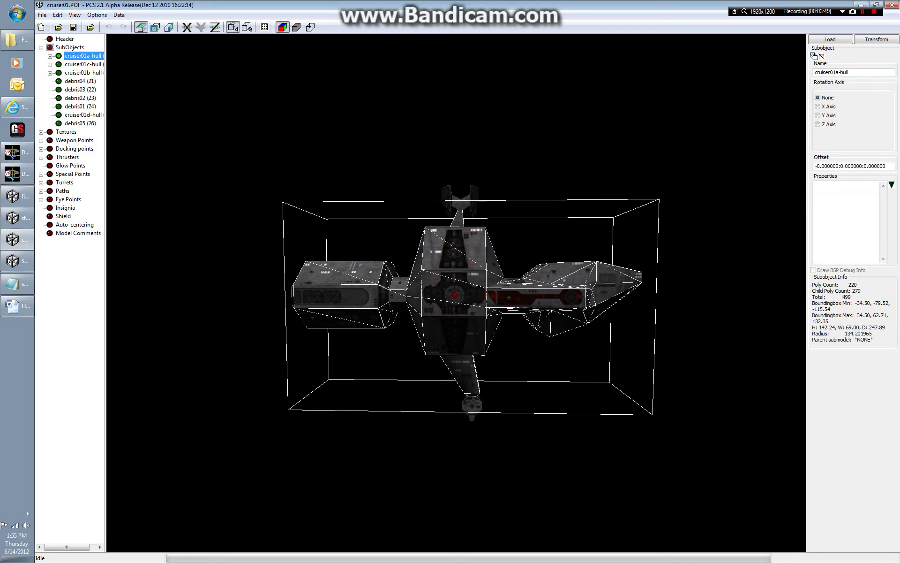
{"action": "left_click_drag", "start_coordinate": [281, 225], "coordinate": [539, 249]}
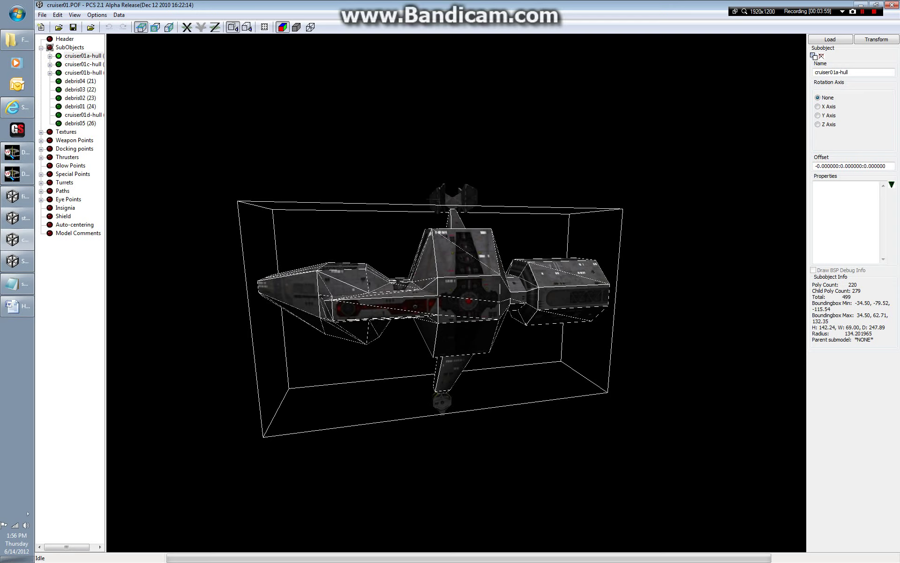
{"action": "left_click_drag", "start_coordinate": [357, 301], "coordinate": [537, 308]}
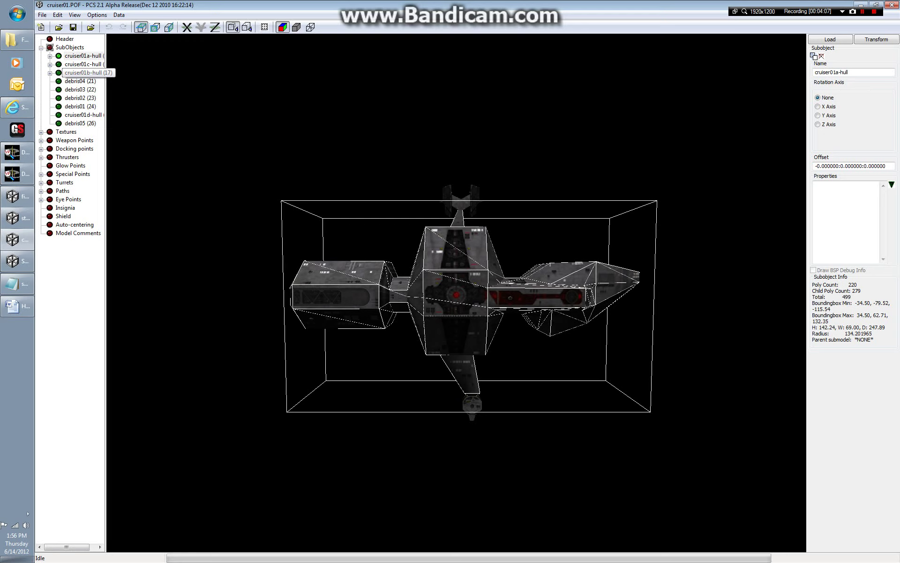
View the lower-detail hulls cruiser01b-hull, cruiser01c-hull and cruiser01d-hull, rotating the model to compare their shapes.
{"action": "left_click", "coordinate": [82, 73]}
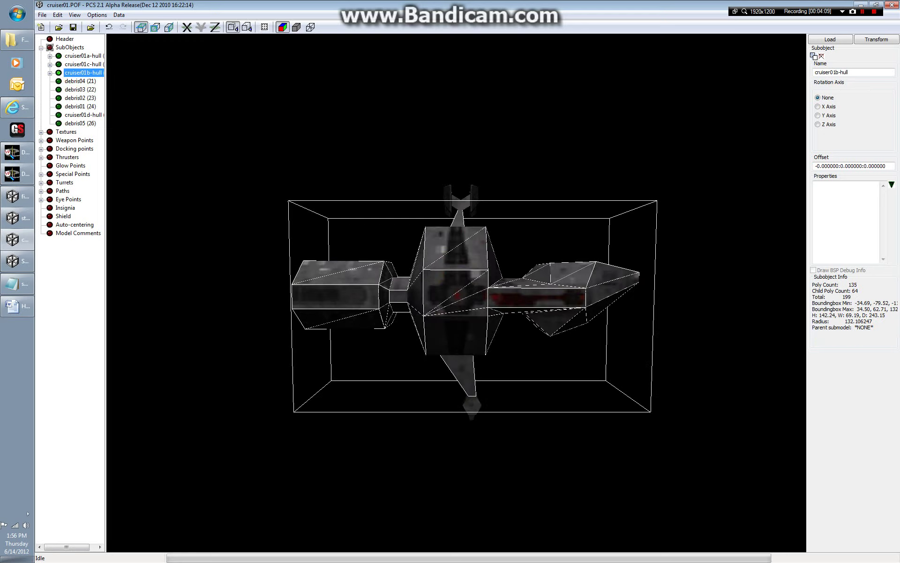
{"action": "left_click_drag", "start_coordinate": [457, 294], "coordinate": [459, 292]}
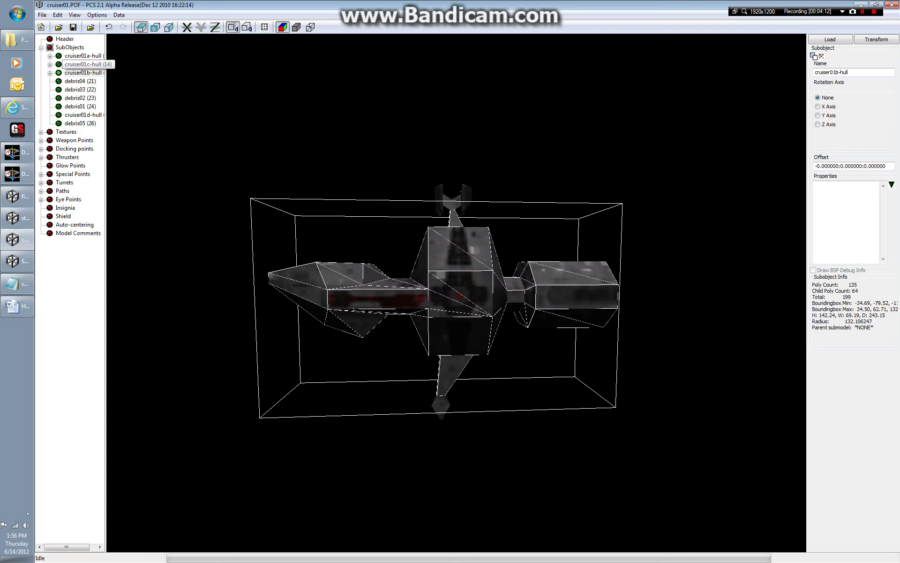
{"action": "left_click", "coordinate": [83, 64]}
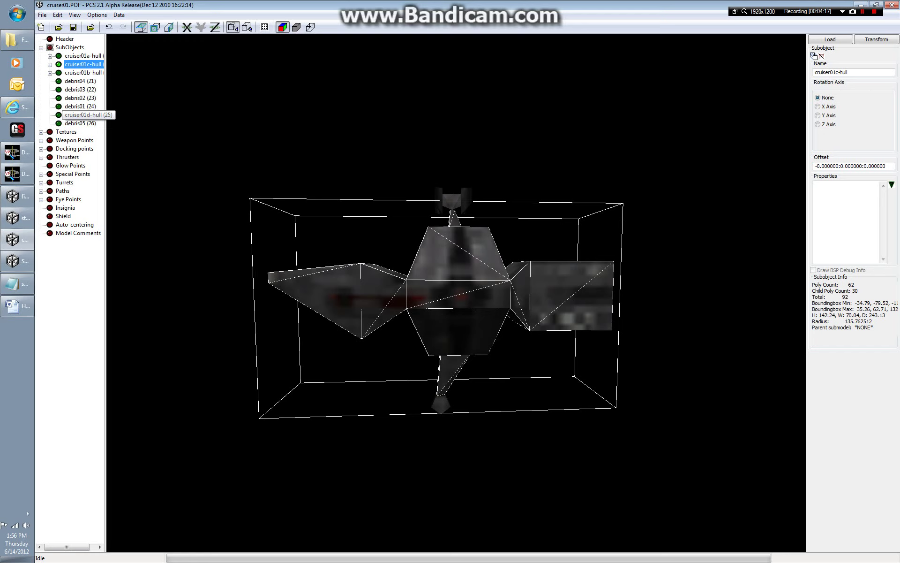
{"action": "left_click", "coordinate": [83, 115]}
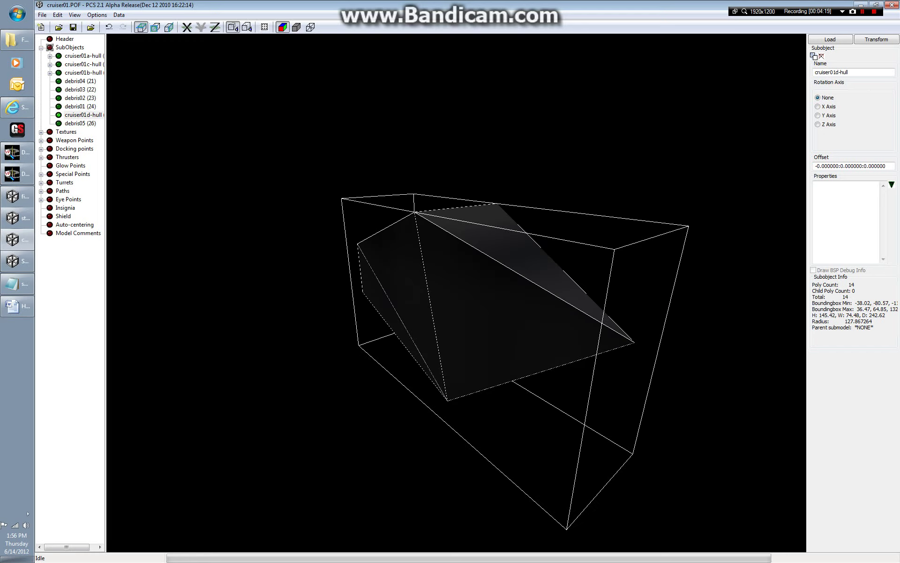
{"action": "left_click_drag", "start_coordinate": [375, 293], "coordinate": [586, 296]}
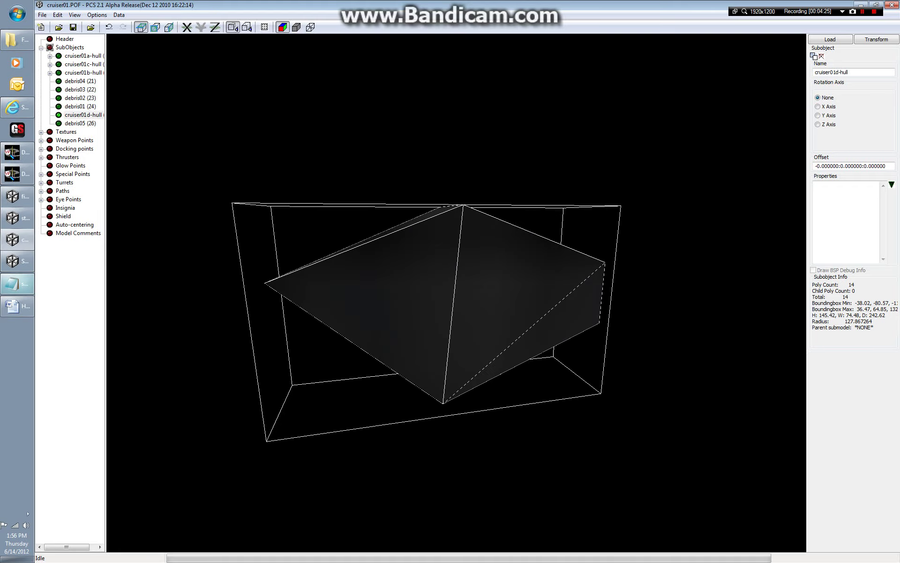
Switch to the ships table in Notepad and highlight the GTC Fenris $Detail distance line and its individual distances.
{"action": "left_click", "coordinate": [14, 284]}
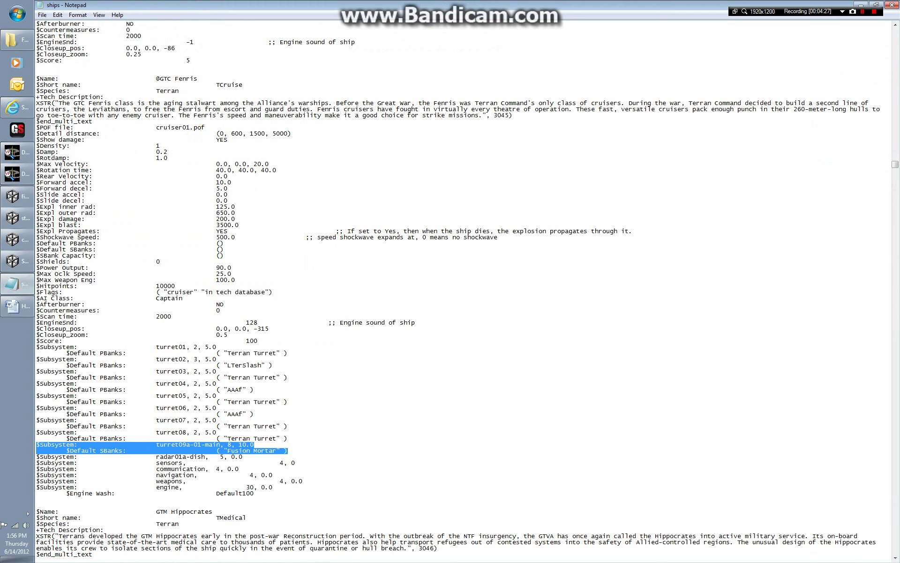
{"action": "left_click_drag", "start_coordinate": [294, 134], "coordinate": [36, 134]}
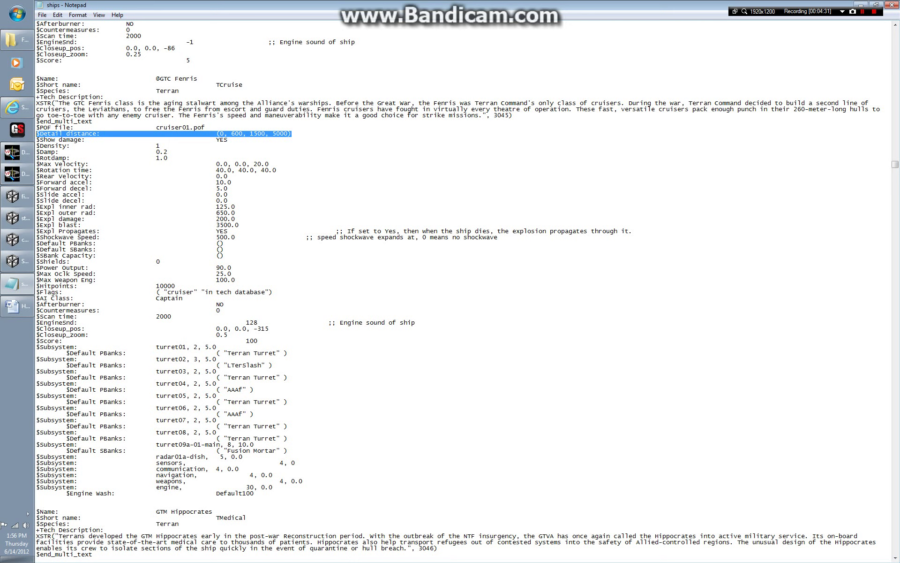
{"action": "left_click_drag", "start_coordinate": [220, 134], "coordinate": [232, 134]}
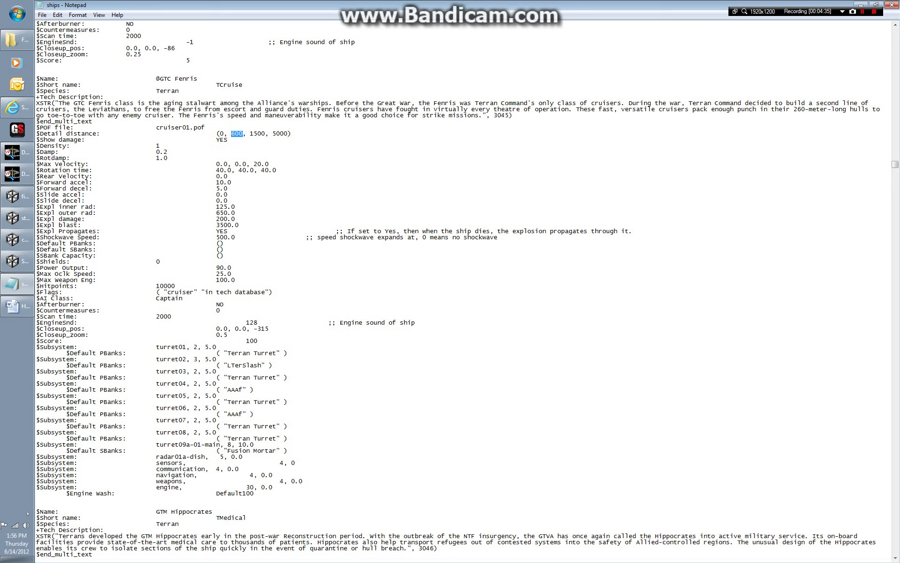
{"action": "mouse_move", "coordinate": [266, 134]}
{"action": "left_mouse_down"}
{"action": "mouse_move", "coordinate": [250, 134]}
{"action": "mouse_move", "coordinate": [273, 134]}
{"action": "left_mouse_up"}
{"action": "left_click", "coordinate": [292, 134]}
Switch back to the cruiser01.POF model in PCS 2.
{"action": "left_click", "coordinate": [17, 262]}
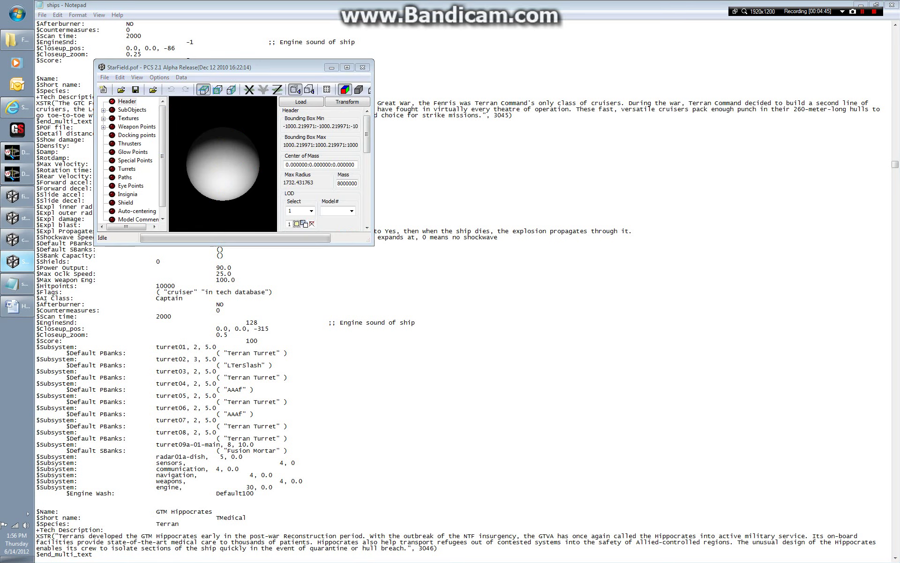
{"action": "left_click", "coordinate": [17, 261]}
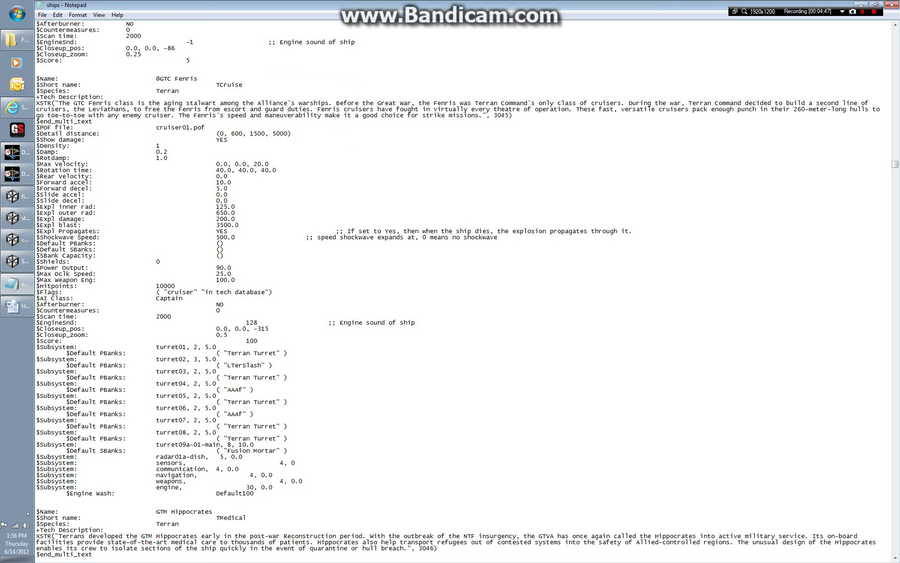
{"action": "left_click", "coordinate": [19, 196]}
{"action": "left_click", "coordinate": [18, 218]}
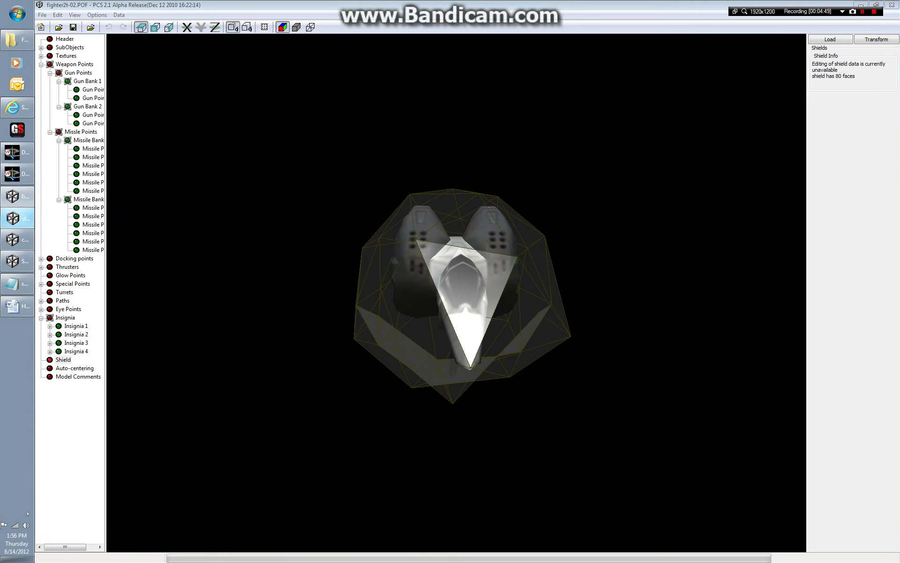
{"action": "left_click", "coordinate": [17, 239]}
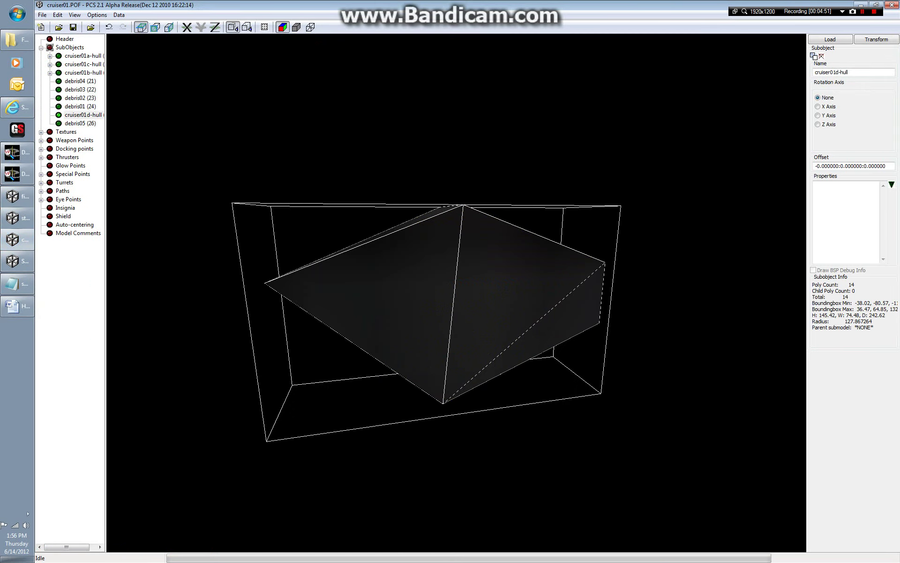
Step through textures cruiser01-01a to cruiser01-03a on the cruiser01a-hull model, and collapse the Textures and SubObjects lists.
{"action": "double_click", "coordinate": [66, 132]}
{"action": "left_click", "coordinate": [81, 140]}
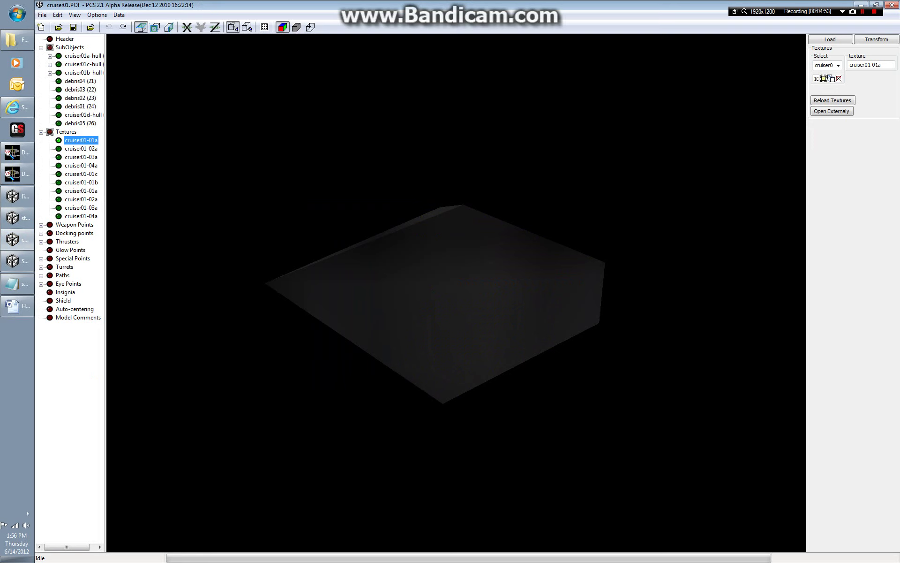
{"action": "left_click_drag", "start_coordinate": [375, 282], "coordinate": [516, 291]}
{"action": "left_click", "coordinate": [84, 55]}
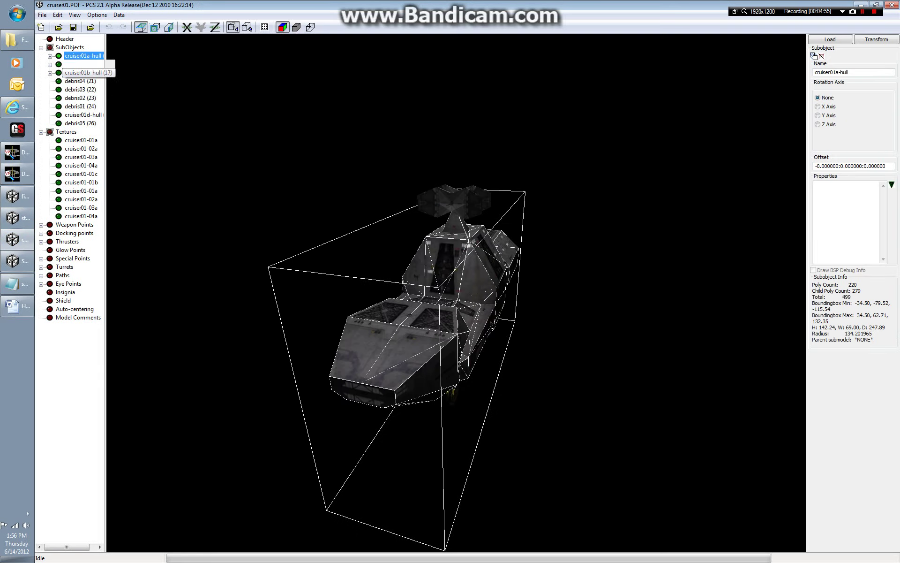
{"action": "left_click", "coordinate": [81, 140]}
{"action": "left_click", "coordinate": [82, 148]}
{"action": "left_click", "coordinate": [82, 157]}
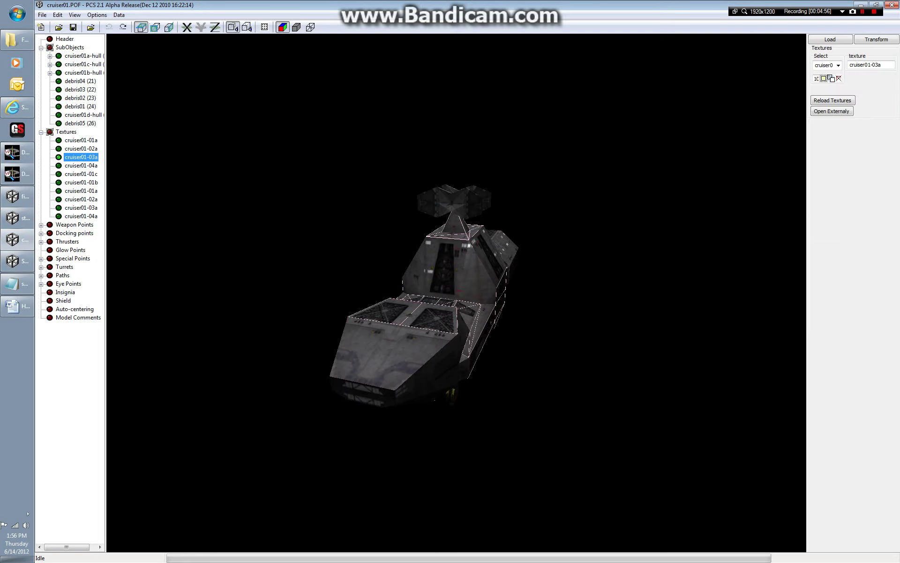
{"action": "left_click", "coordinate": [41, 133]}
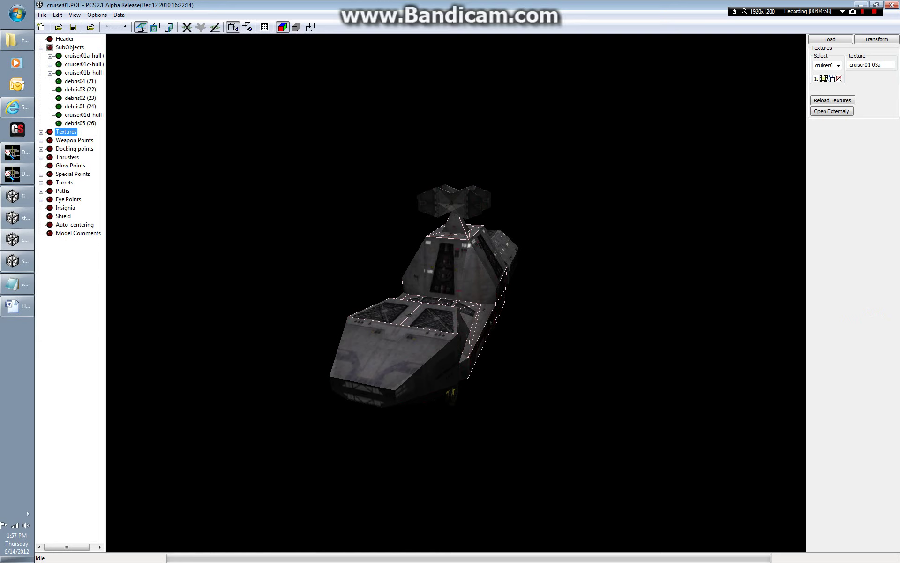
{"action": "left_click", "coordinate": [41, 48]}
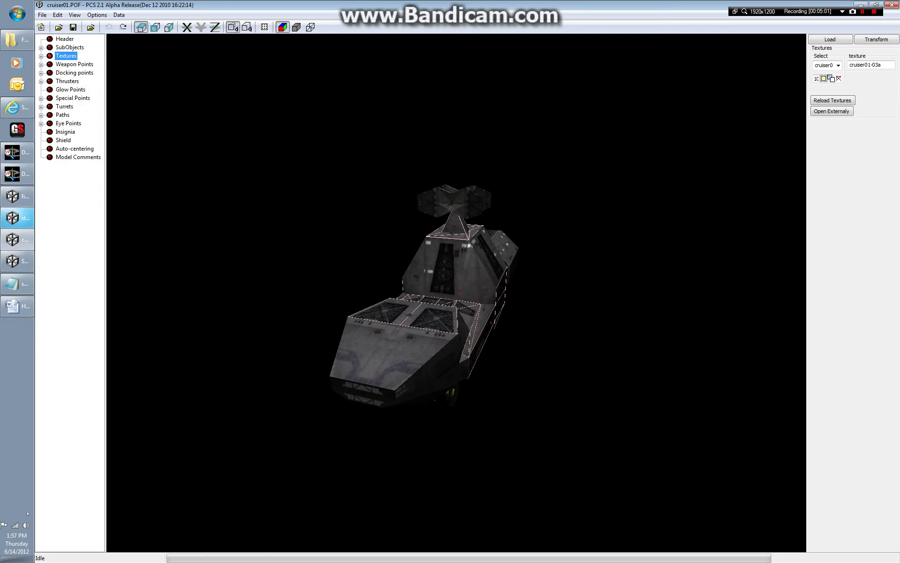
Switch to the fighter2t-02.POF model and view its shield mesh up close from the side.
{"action": "left_click", "coordinate": [18, 218]}
{"action": "left_click", "coordinate": [17, 239]}
{"action": "left_click", "coordinate": [17, 197]}
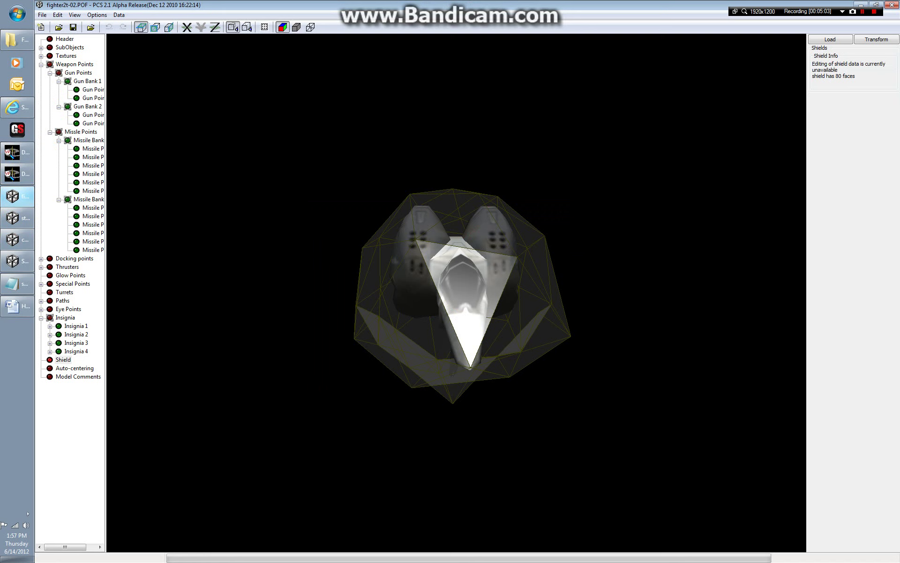
{"action": "scroll", "coordinate": [455, 293], "scroll_direction": "up", "scroll_amount": 5}
{"action": "left_click_drag", "start_coordinate": [455, 293], "coordinate": [596, 311]}
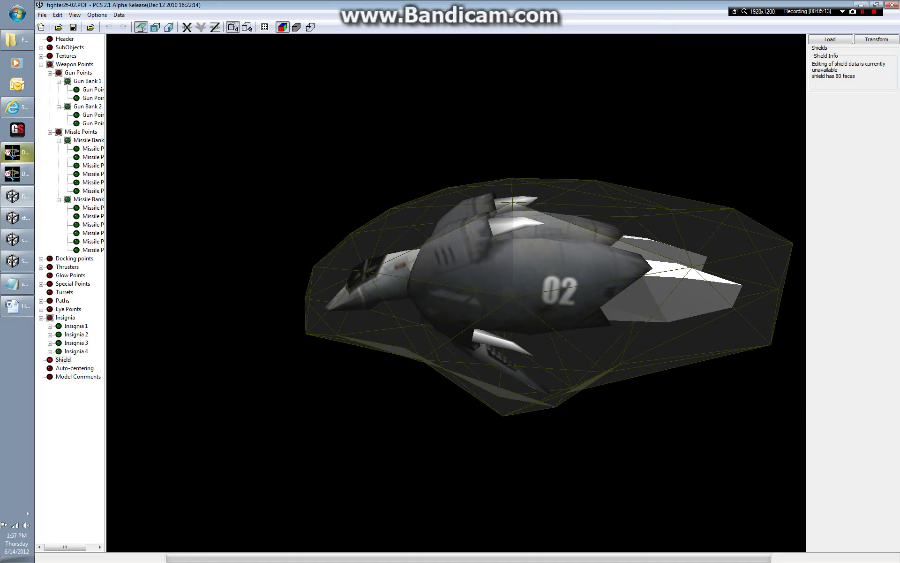
Return to the ships table in Notepad and search from near its beginning for "hercules".
{"action": "mouse_move", "coordinate": [17, 152]}
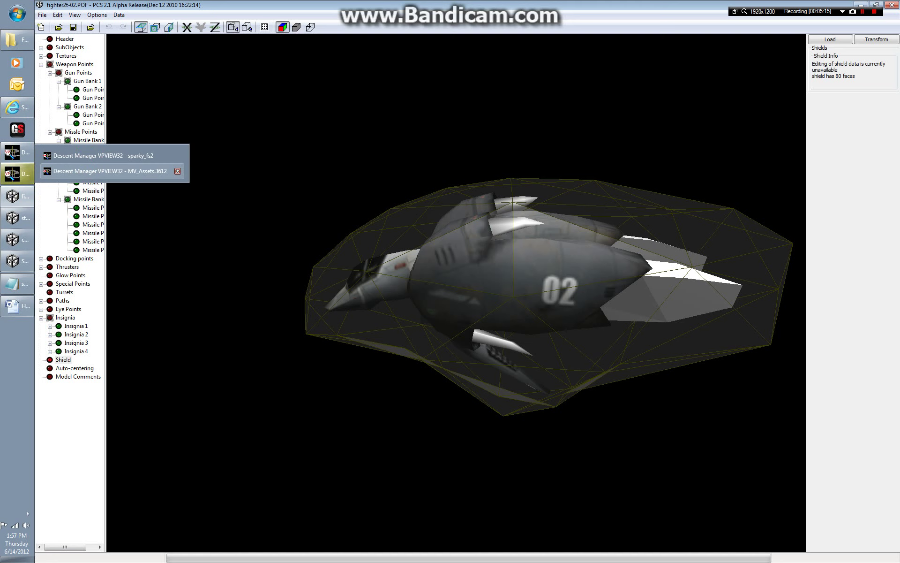
{"action": "mouse_move", "coordinate": [18, 218]}
{"action": "left_click", "coordinate": [17, 284]}
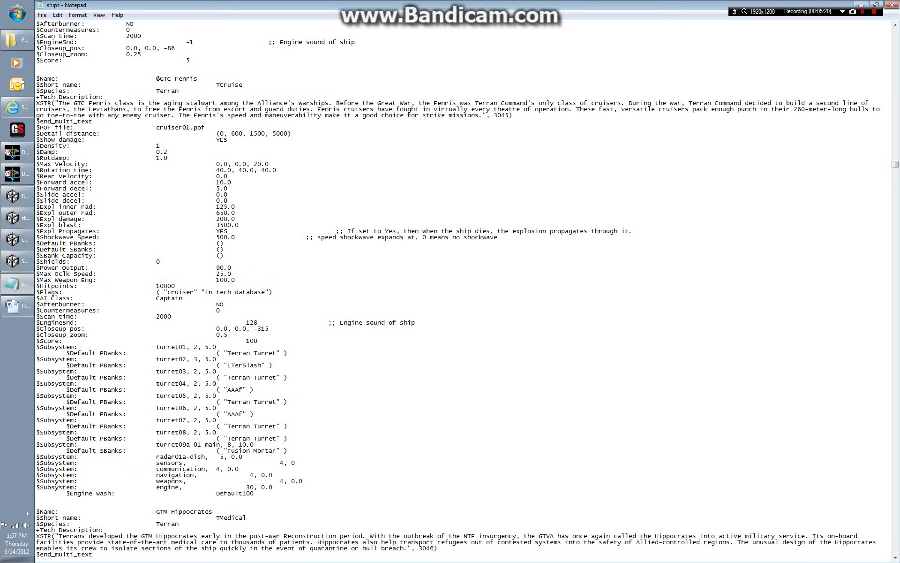
{"action": "left_click_drag", "start_coordinate": [895, 164], "coordinate": [895, 43]}
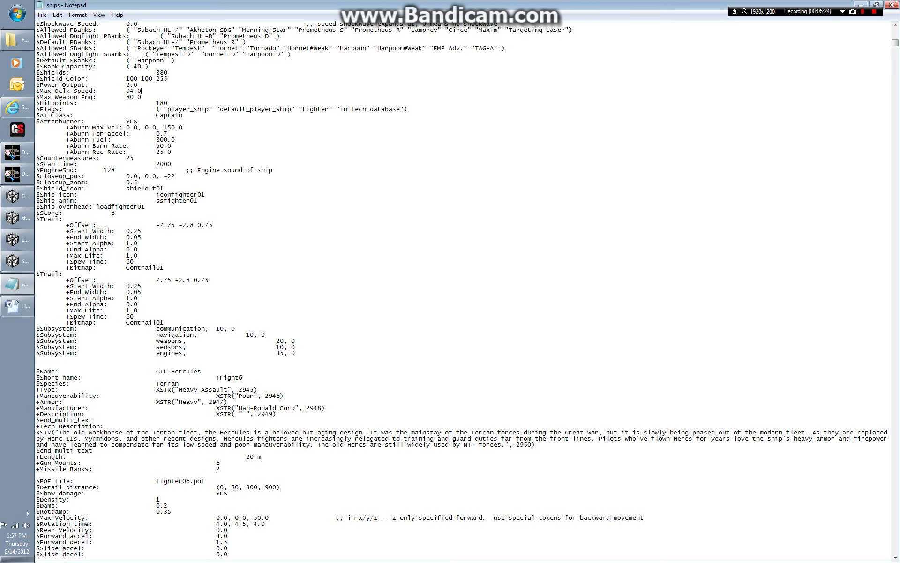
{"action": "scroll", "coordinate": [464, 291], "scroll_direction": "up", "scroll_amount": 15}
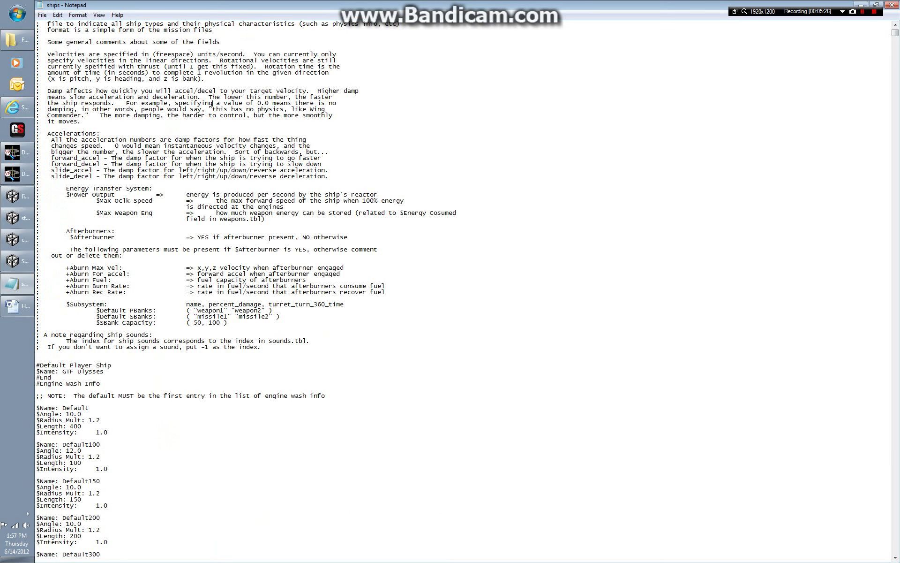
{"action": "key", "text": "ctrl+f"}
{"action": "type", "text": "hercules"}
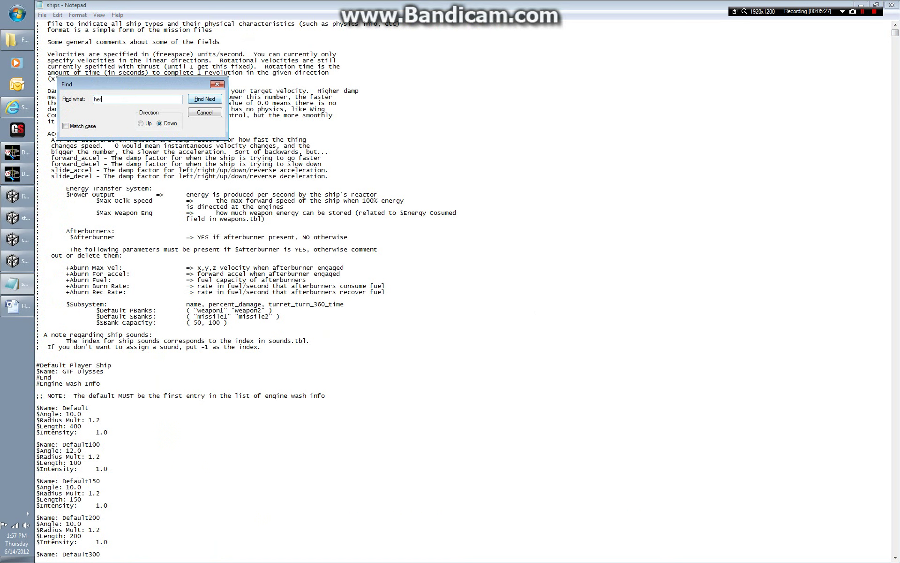
{"action": "key", "text": "Return"}
{"action": "key", "text": "Return"}
{"action": "key", "text": "Return"}
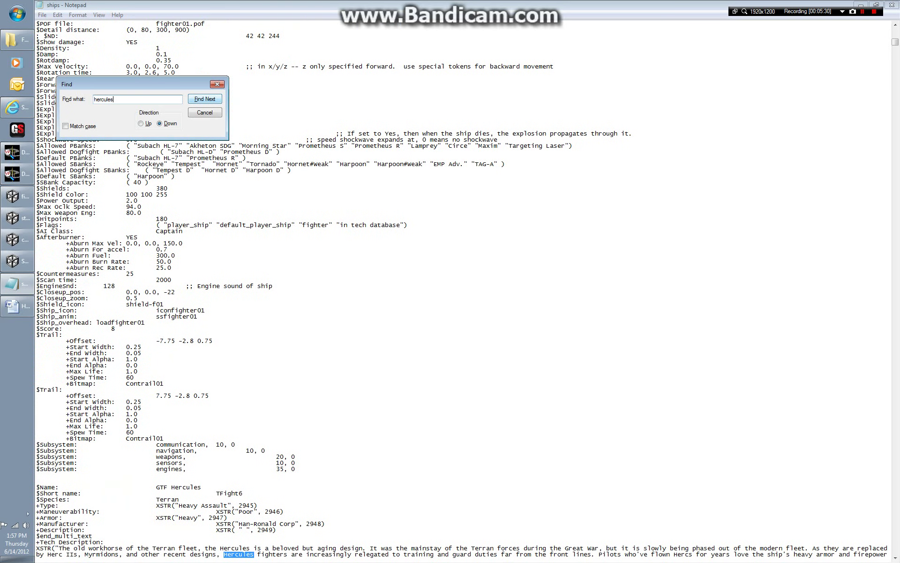
{"action": "key", "text": "Escape"}
In the fighter2t-02.pof entry, highlight the $Default SBanks and $Default PBanks lines and the primary weapons "Subach HL-7" and "Prometheus R".
{"action": "scroll", "coordinate": [450, 290], "scroll_direction": "down", "scroll_amount": 20}
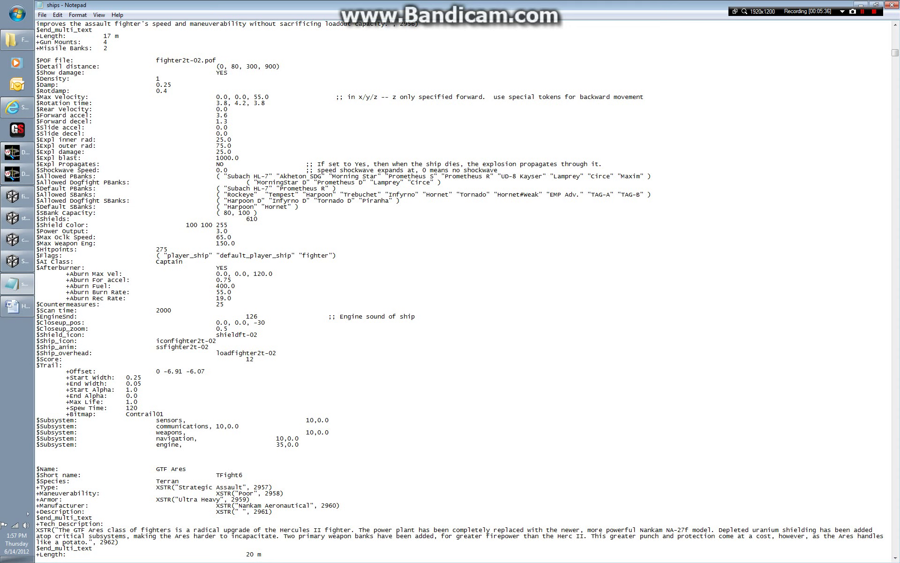
{"action": "mouse_move", "coordinate": [36, 189]}
{"action": "left_mouse_down"}
{"action": "mouse_move", "coordinate": [337, 189]}
{"action": "mouse_move", "coordinate": [186, 207]}
{"action": "mouse_move", "coordinate": [36, 207]}
{"action": "left_mouse_up"}
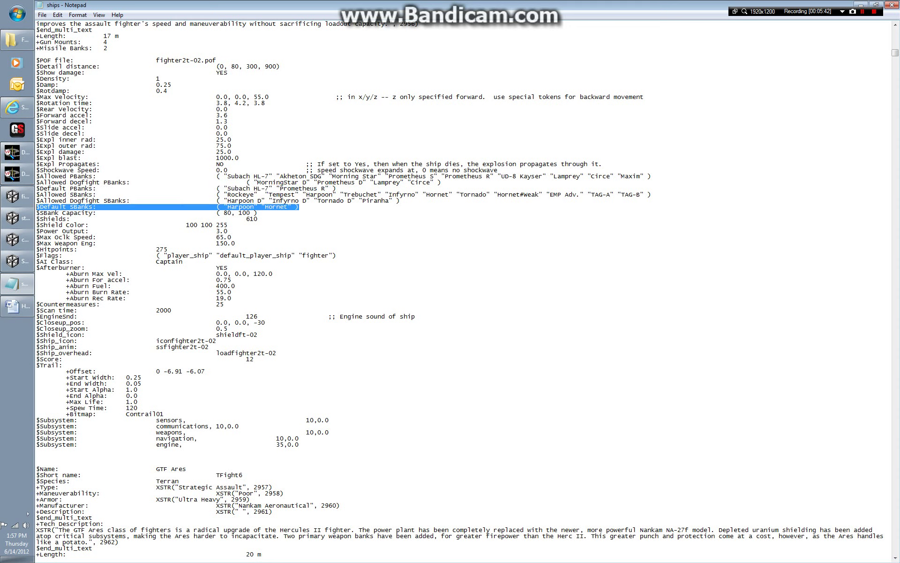
{"action": "left_click_drag", "start_coordinate": [337, 188], "coordinate": [36, 188]}
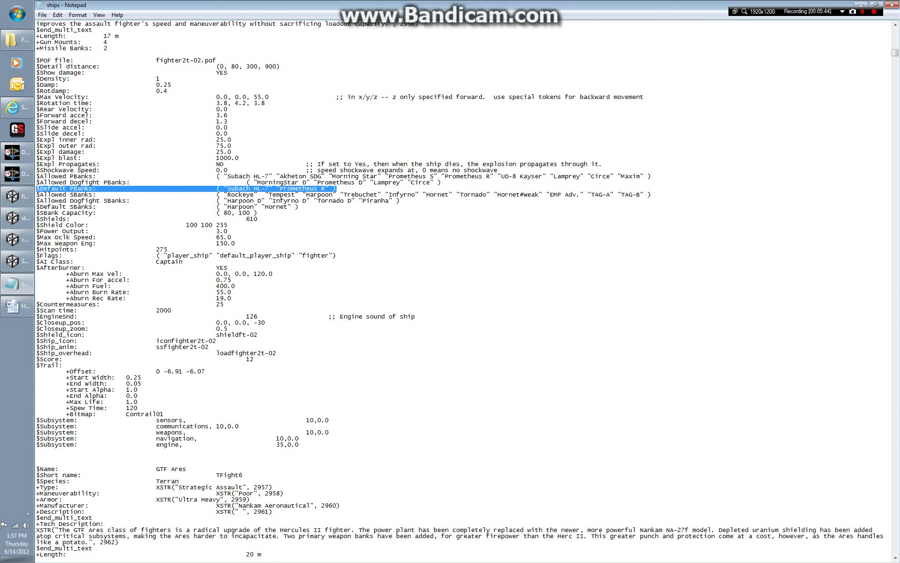
{"action": "left_click_drag", "start_coordinate": [273, 189], "coordinate": [224, 189]}
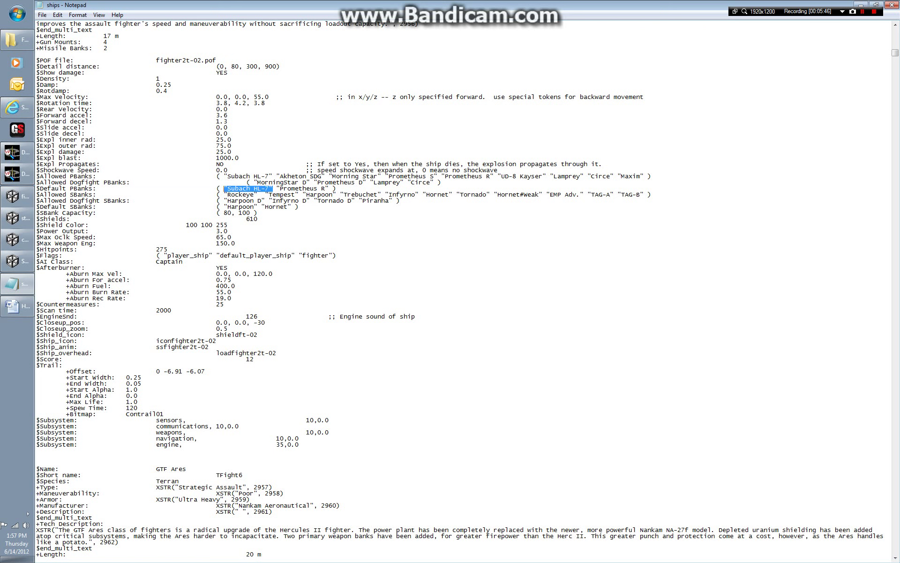
{"action": "left_click_drag", "start_coordinate": [330, 189], "coordinate": [224, 206]}
{"action": "left_click_drag", "start_coordinate": [273, 188], "coordinate": [223, 188]}
{"action": "left_click", "coordinate": [328, 188]}
{"action": "left_click_drag", "start_coordinate": [330, 188], "coordinate": [276, 188]}
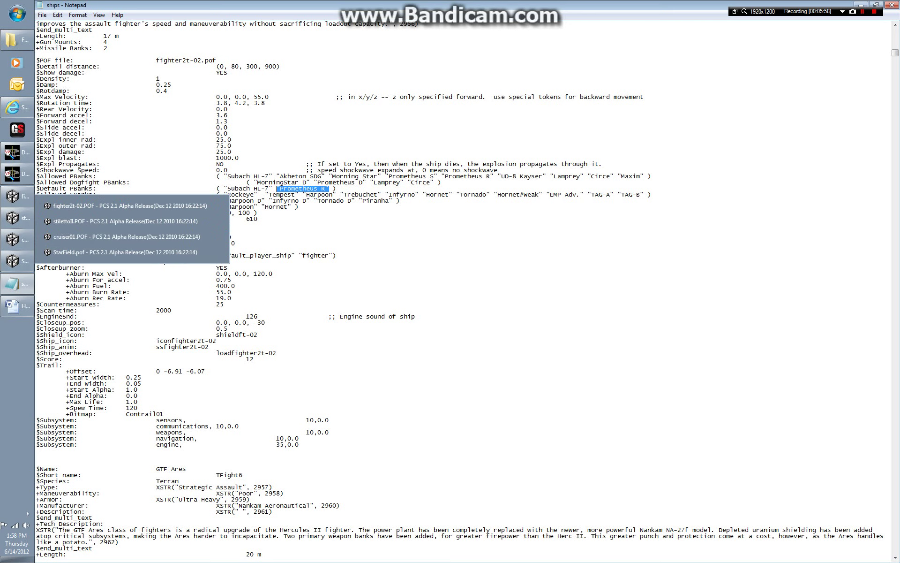
{"action": "left_click", "coordinate": [310, 200]}
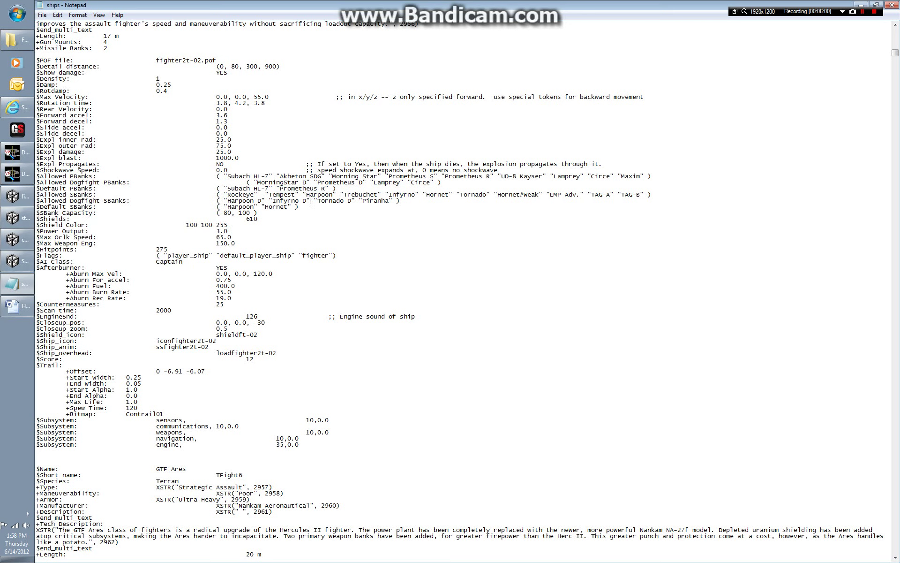
Switch to the fighter2t-02.POF model and compare the gun points of Gun Bank 1 and Gun Bank 2 from the front.
{"action": "left_click", "coordinate": [17, 239]}
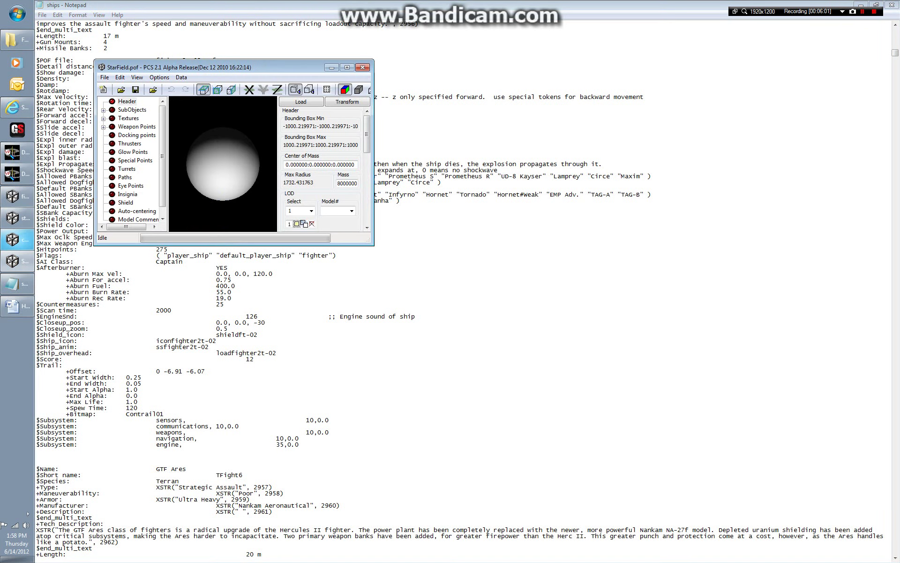
{"action": "left_click", "coordinate": [16, 239]}
{"action": "left_click", "coordinate": [17, 218]}
{"action": "left_click", "coordinate": [17, 197]}
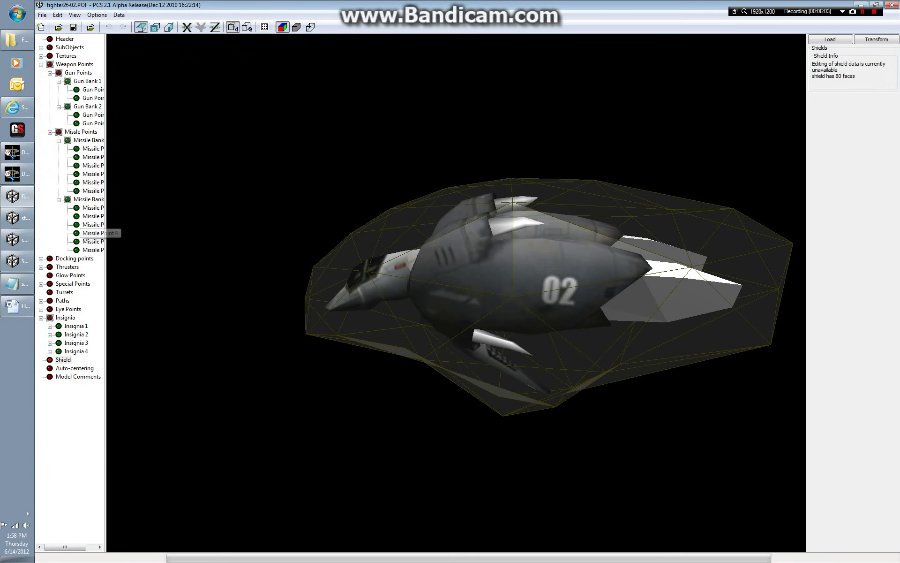
{"action": "left_click", "coordinate": [87, 81]}
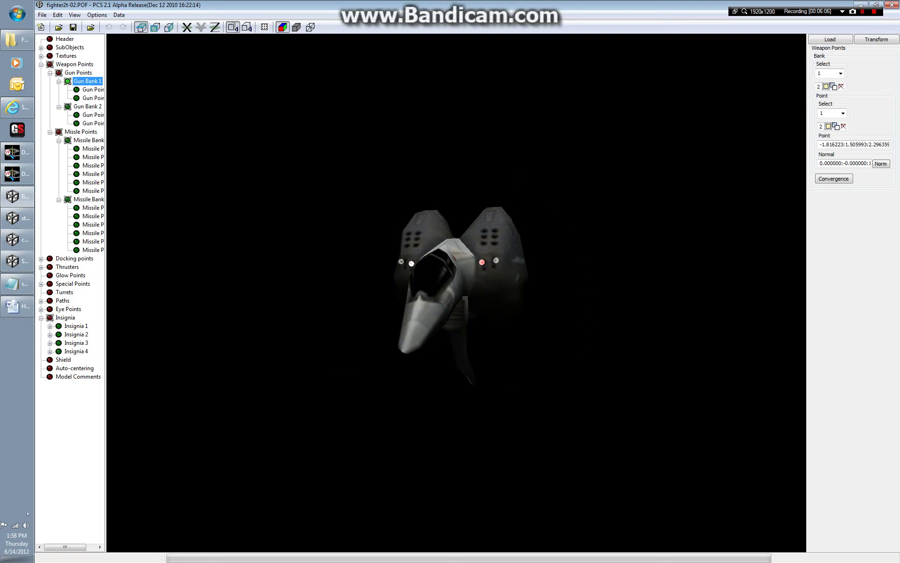
{"action": "left_click", "coordinate": [87, 106]}
{"action": "left_click", "coordinate": [87, 81]}
{"action": "left_click_drag", "start_coordinate": [263, 197], "coordinate": [305, 196]}
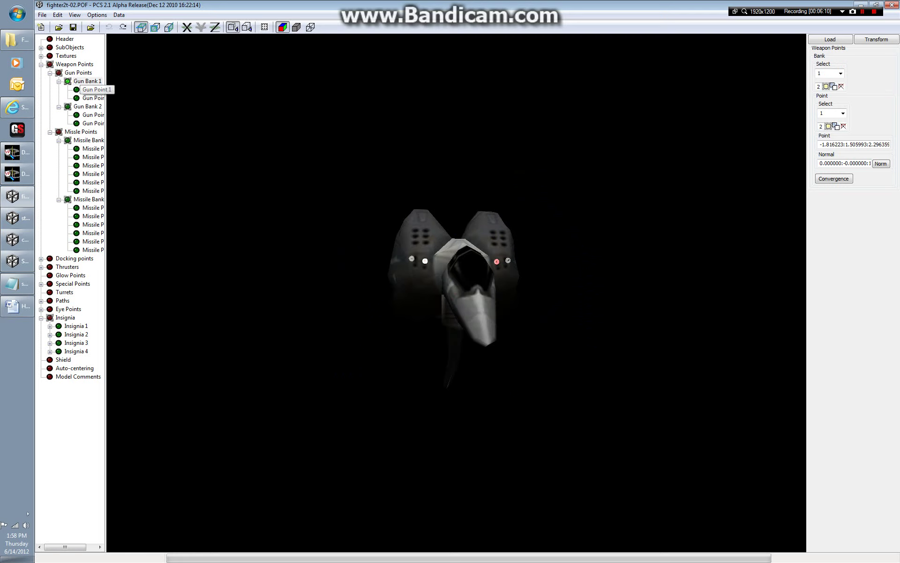
Inspect the individual gun points in Gun Bank 1 and Gun Bank 2 on the fighter's nacelles.
{"action": "left_click", "coordinate": [87, 81]}
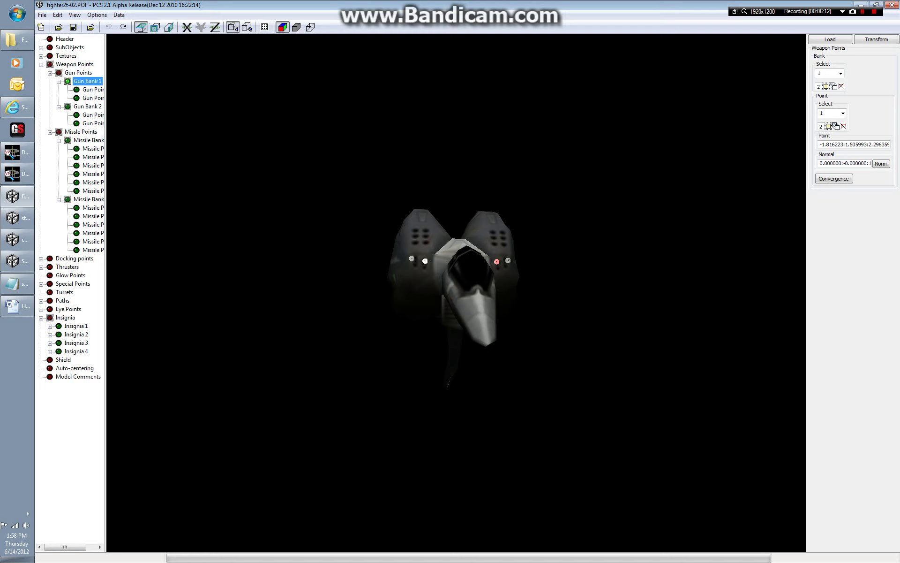
{"action": "left_click", "coordinate": [92, 90]}
{"action": "left_click", "coordinate": [93, 98]}
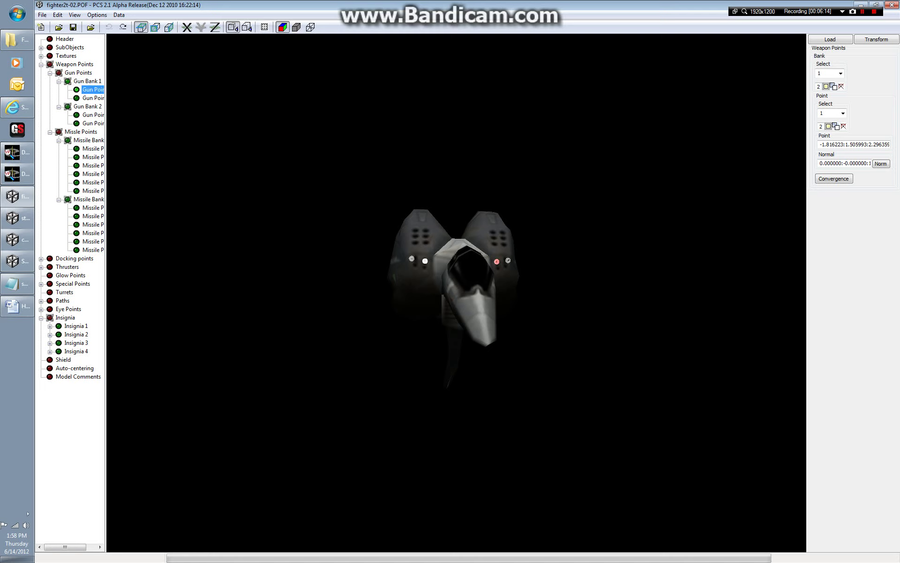
{"action": "left_click", "coordinate": [87, 106]}
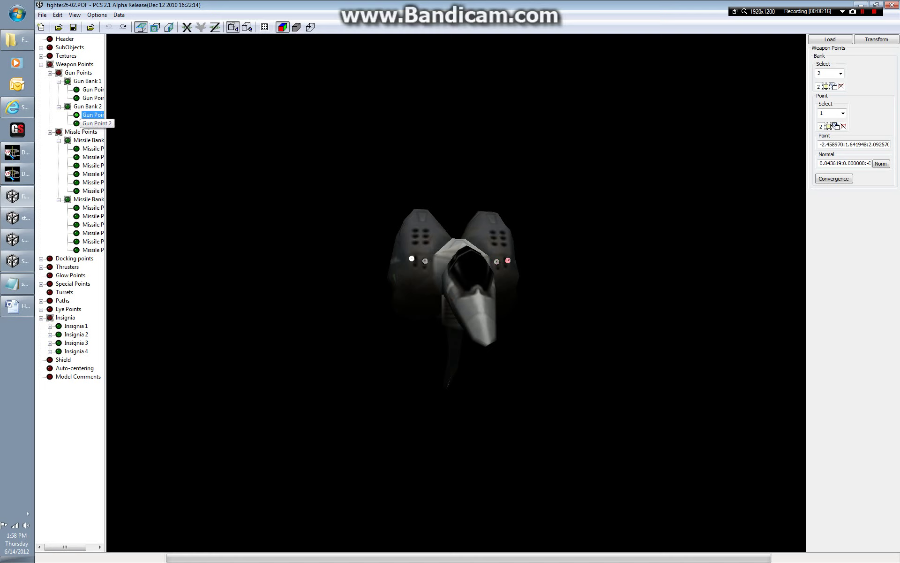
{"action": "left_click", "coordinate": [91, 115]}
{"action": "left_click_drag", "start_coordinate": [441, 281], "coordinate": [347, 338]}
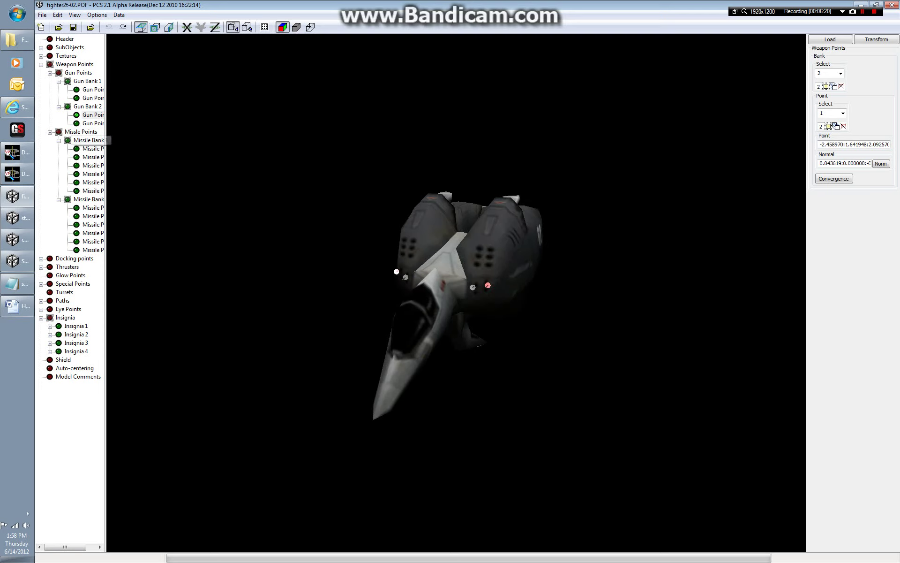
Compare the missile points of the fighter's first missile bank with those of Missile Bank 2.
{"action": "left_click", "coordinate": [90, 141]}
{"action": "left_click", "coordinate": [92, 148]}
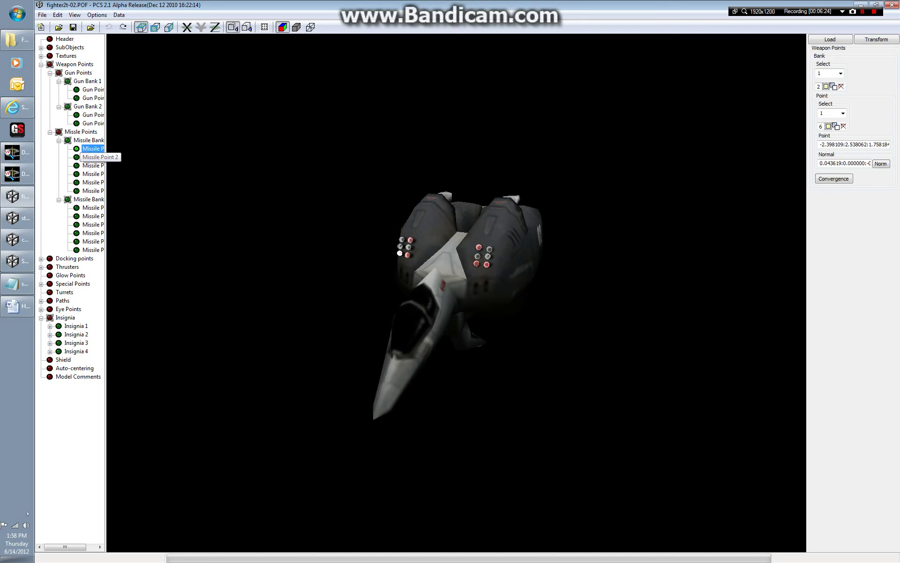
{"action": "left_click", "coordinate": [89, 140]}
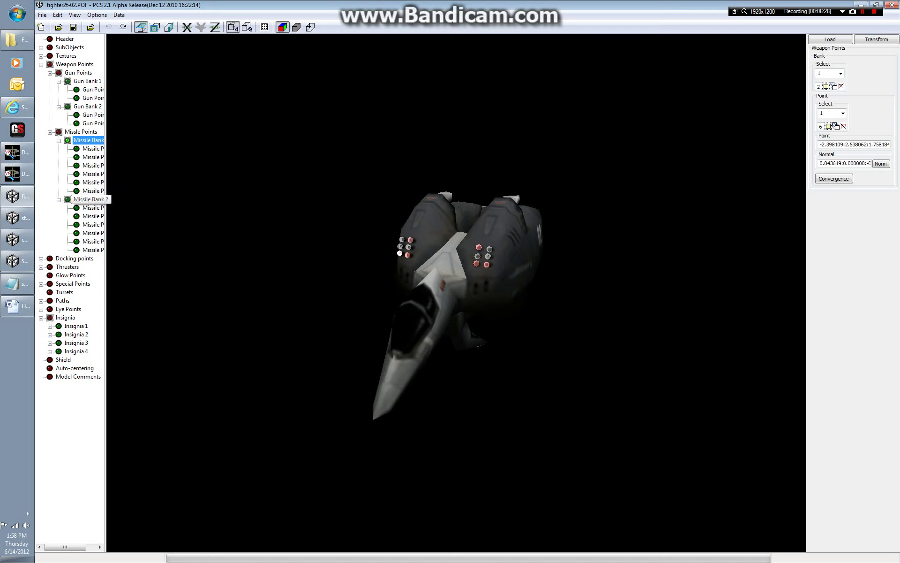
{"action": "left_click", "coordinate": [89, 200]}
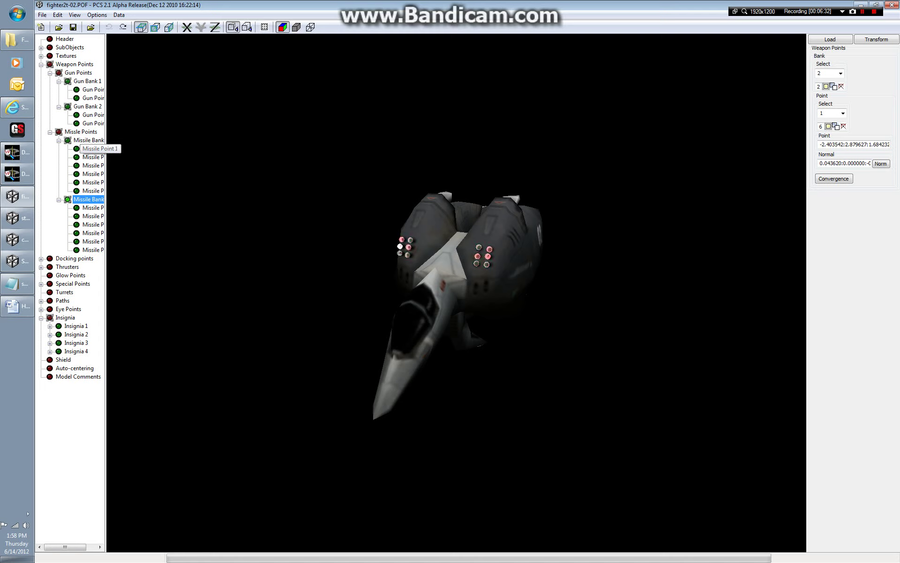
Step through Missile Points 1 to 6 of the fighter's first missile bank.
{"action": "left_click", "coordinate": [90, 148]}
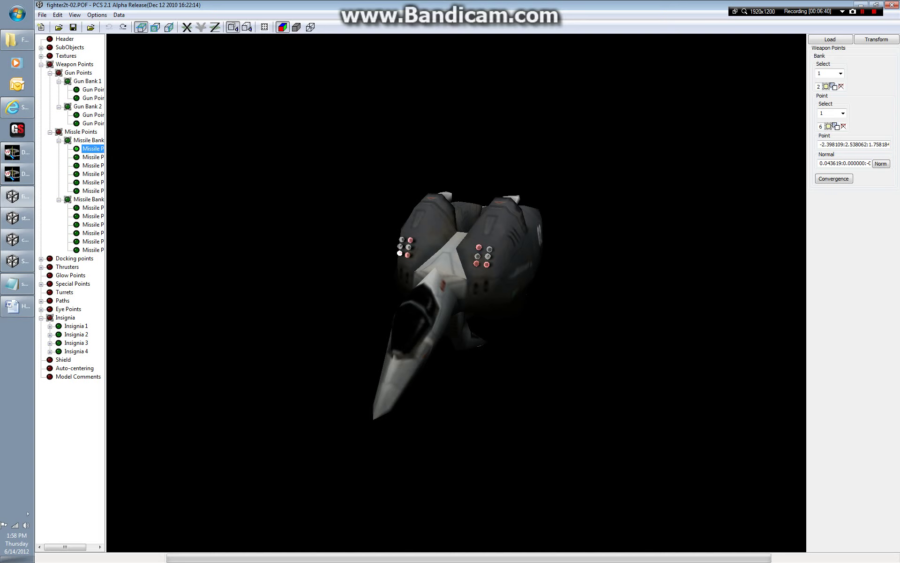
{"action": "left_click", "coordinate": [93, 157]}
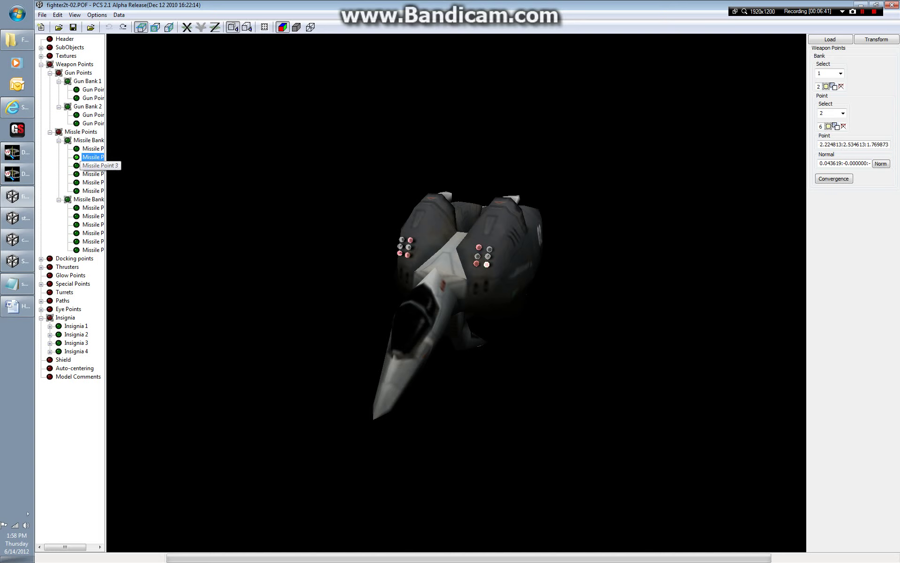
{"action": "left_click", "coordinate": [93, 165]}
{"action": "left_click", "coordinate": [92, 173]}
{"action": "left_click", "coordinate": [92, 182]}
{"action": "left_click", "coordinate": [91, 190]}
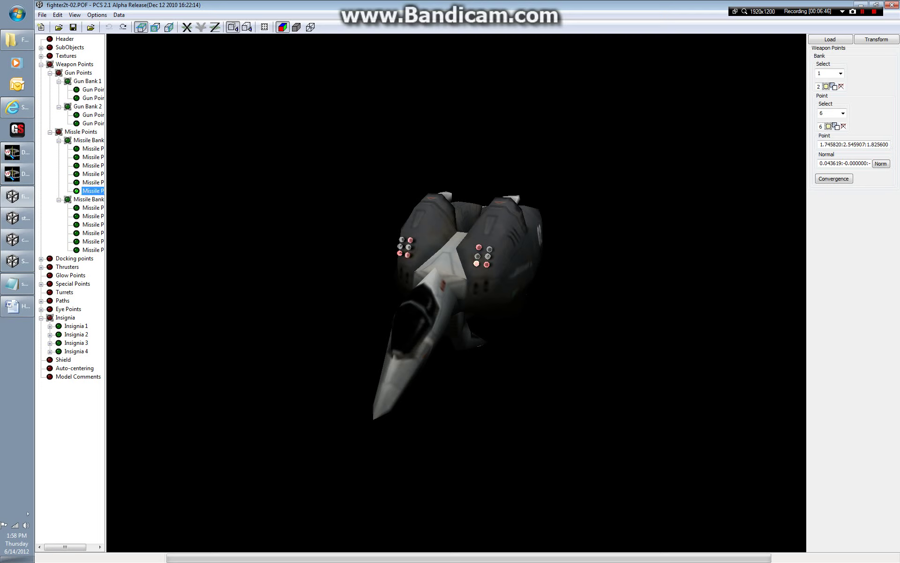
Display the fighter's shield mesh and examine it from both sides and the front.
{"action": "left_click", "coordinate": [63, 360]}
{"action": "left_click_drag", "start_coordinate": [422, 300], "coordinate": [338, 277]}
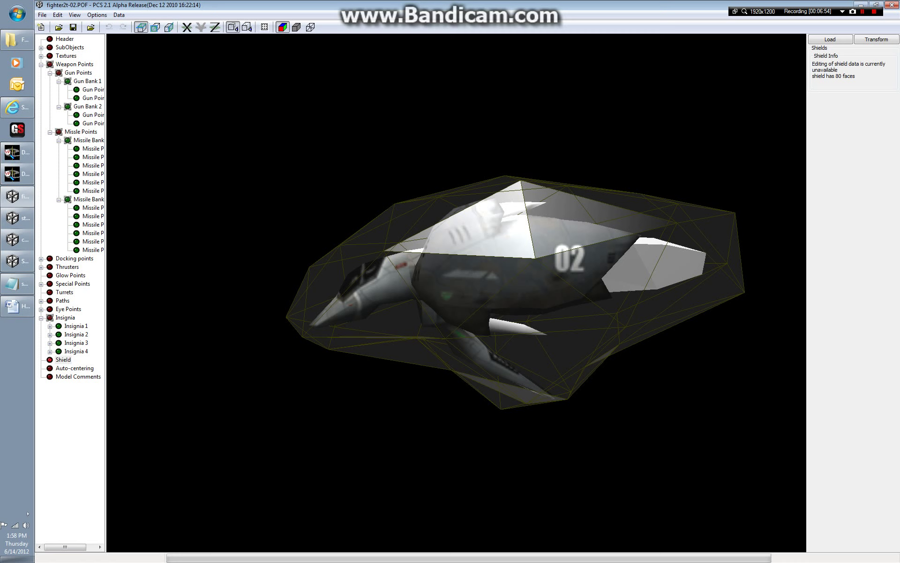
{"action": "left_click_drag", "start_coordinate": [356, 286], "coordinate": [539, 286]}
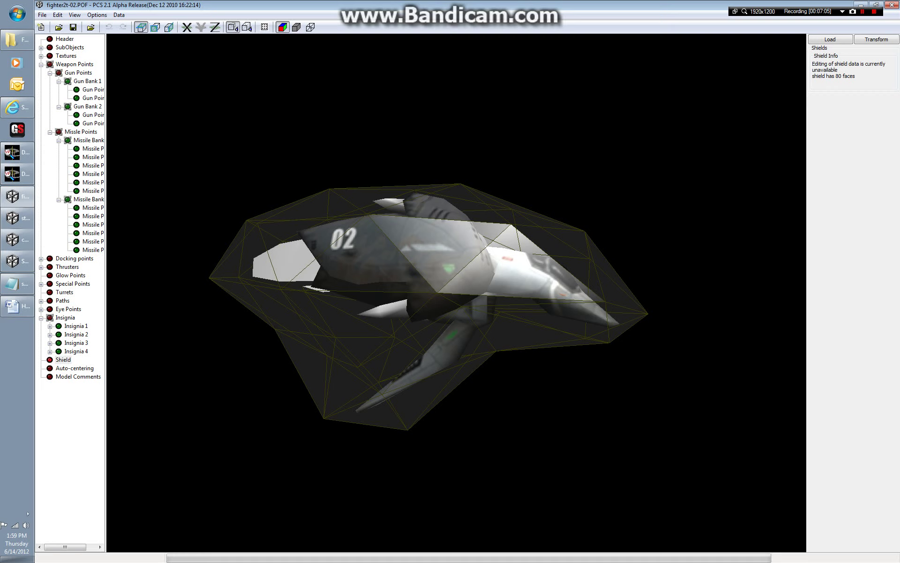
{"action": "left_click_drag", "start_coordinate": [456, 293], "coordinate": [370, 300]}
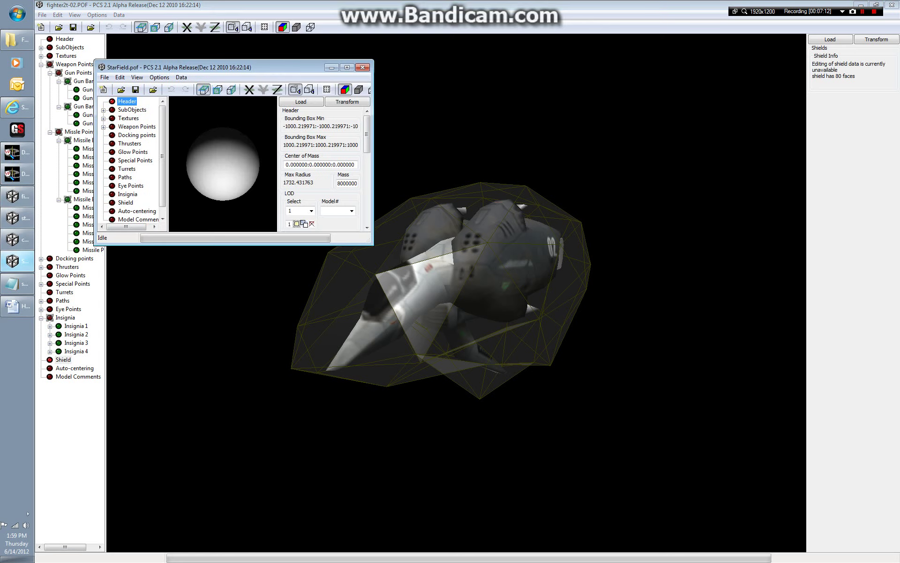
Clear the other open windows out of the way and enlarge the StarField.pof model window to full screen.
{"action": "left_click", "coordinate": [18, 218]}
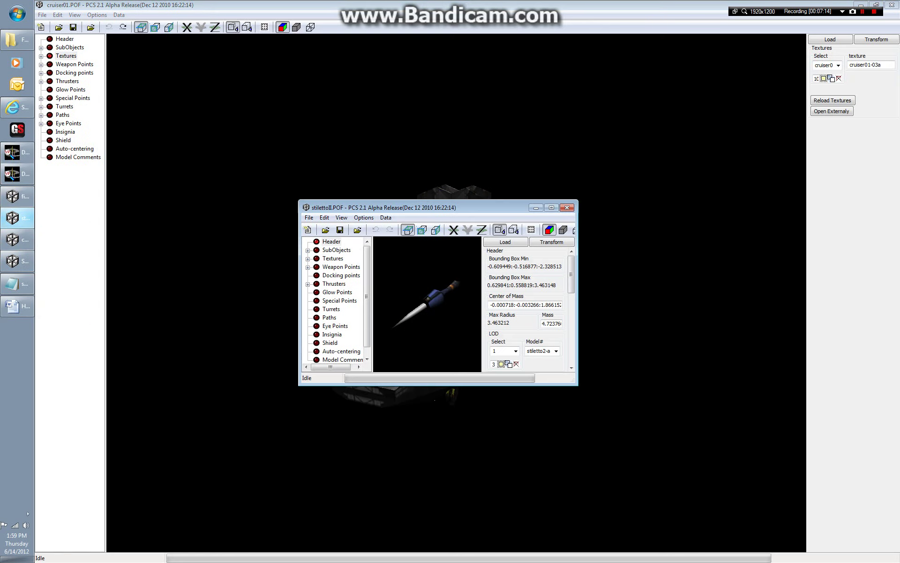
{"action": "left_click", "coordinate": [17, 261]}
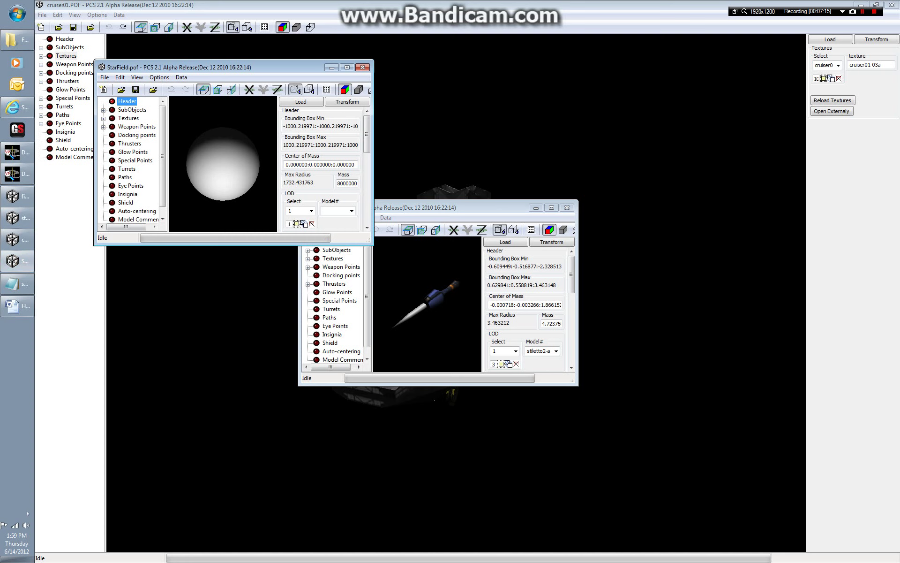
{"action": "left_click", "coordinate": [535, 207]}
{"action": "left_click", "coordinate": [862, 4]}
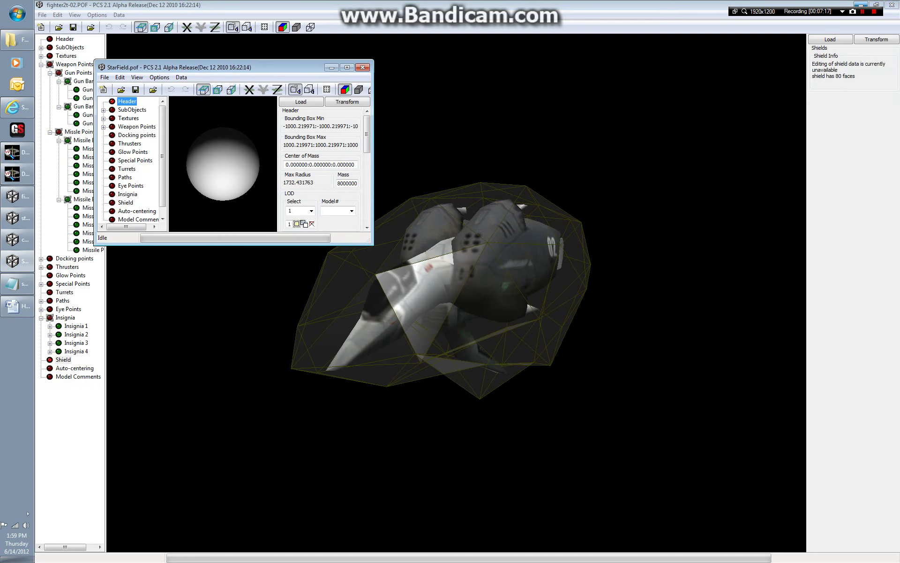
{"action": "key", "text": "alt+Tab"}
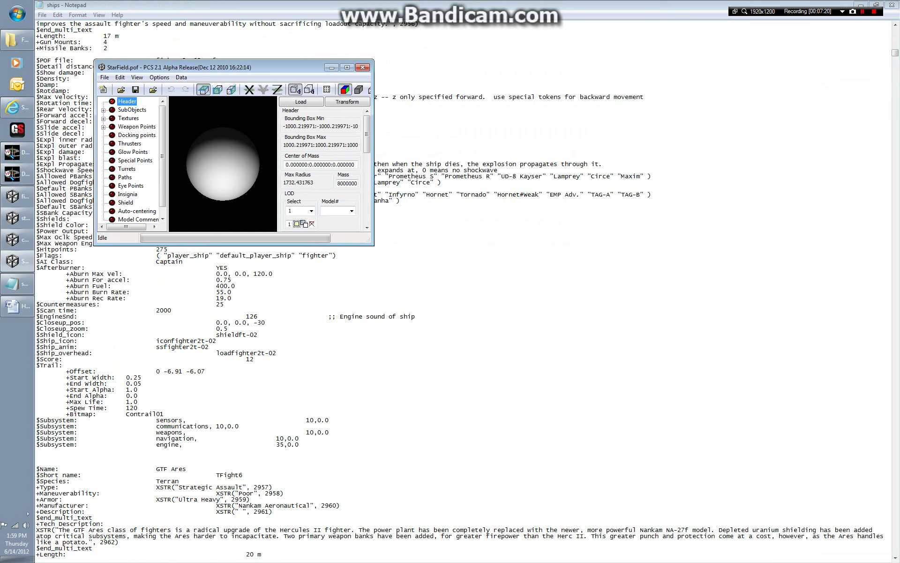
{"action": "key", "text": "alt+Tab"}
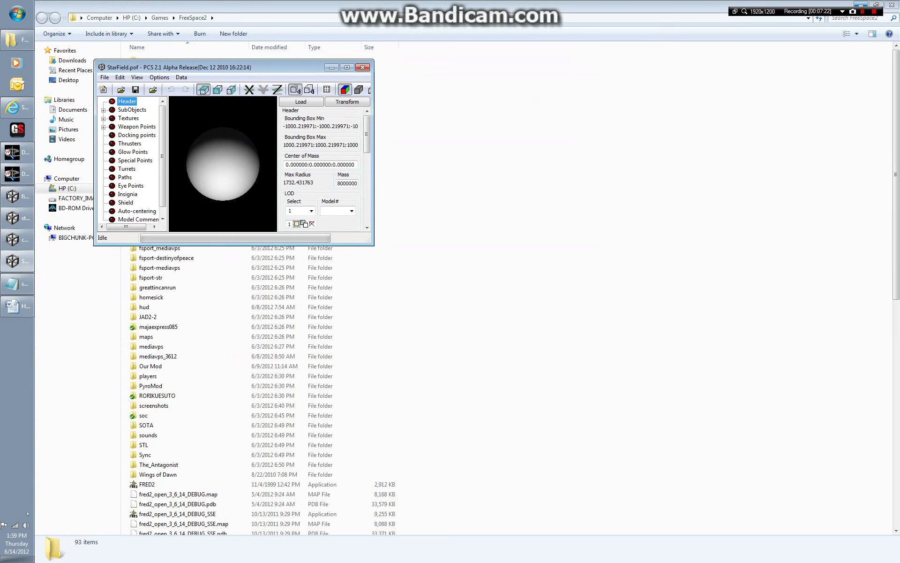
{"action": "left_click", "coordinate": [861, 4]}
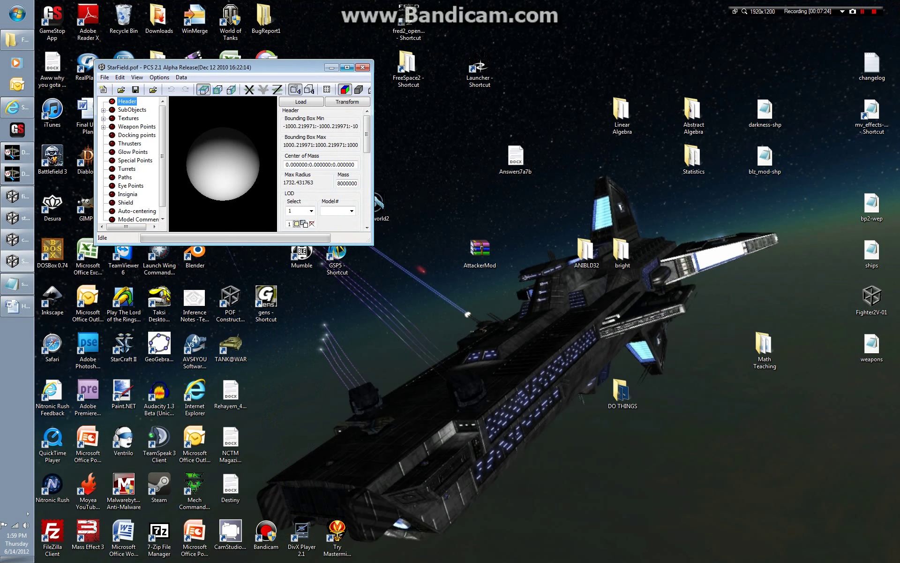
{"action": "left_click", "coordinate": [347, 68]}
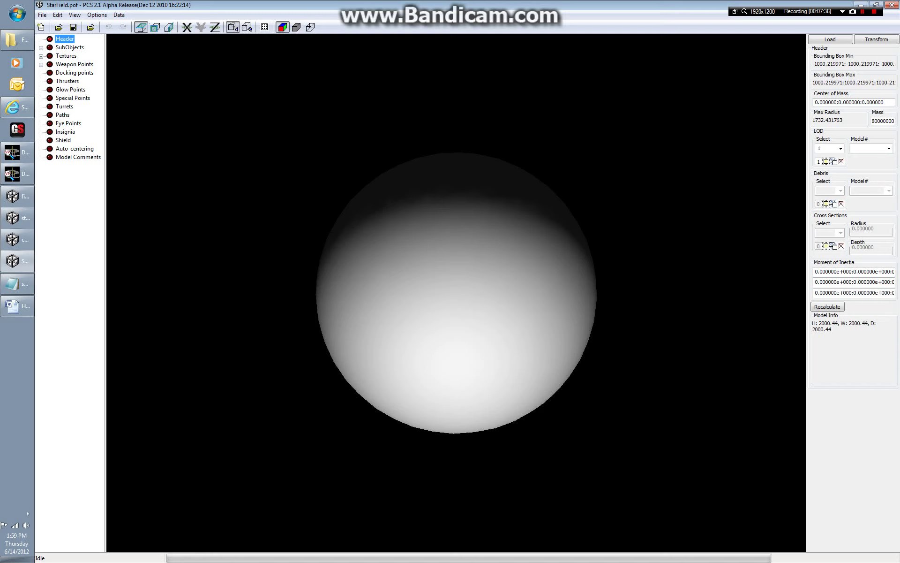
Show the starfield0001 texture's mesh on the StarField.pof sphere and examine it from several angles.
{"action": "left_click_drag", "start_coordinate": [456, 293], "coordinate": [476, 296]}
{"action": "left_click", "coordinate": [67, 56]}
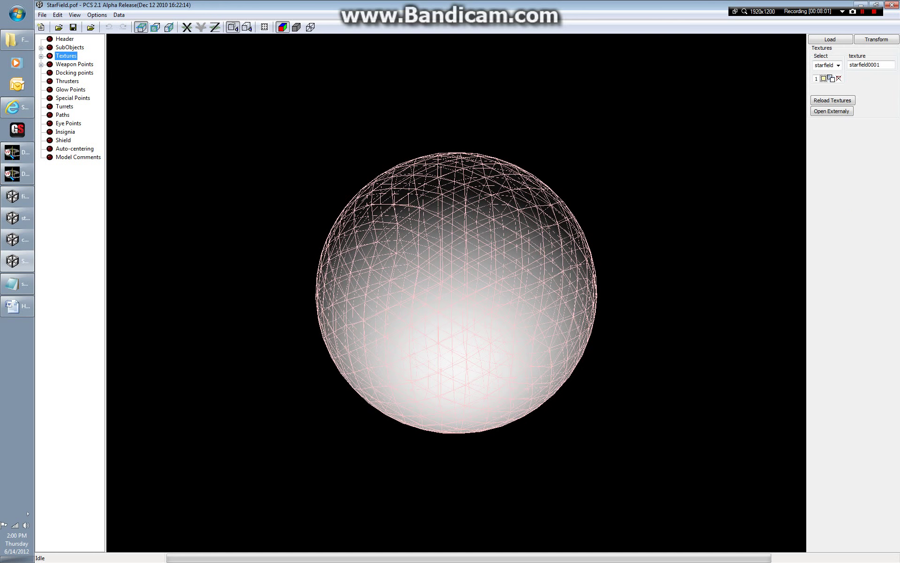
{"action": "left_click_drag", "start_coordinate": [398, 291], "coordinate": [539, 291]}
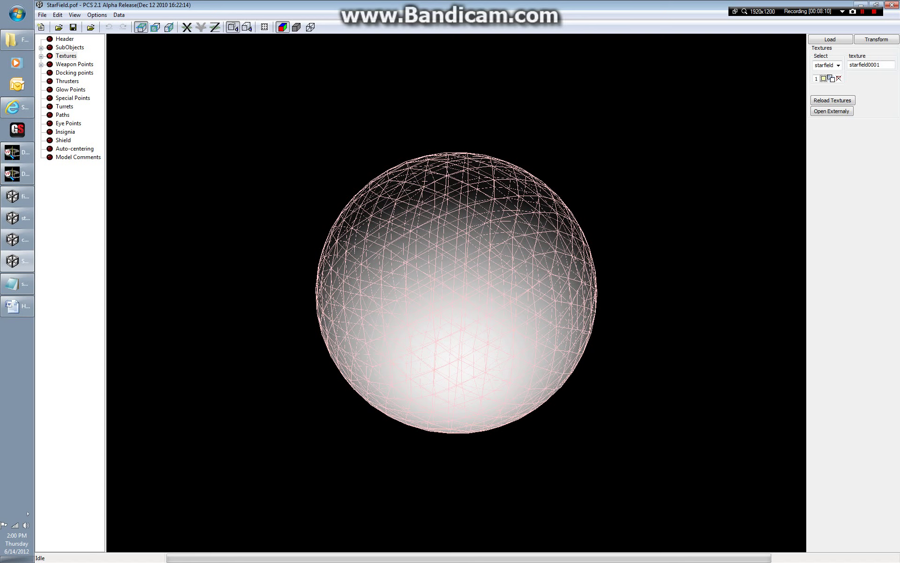
{"action": "left_click_drag", "start_coordinate": [422, 290], "coordinate": [502, 291]}
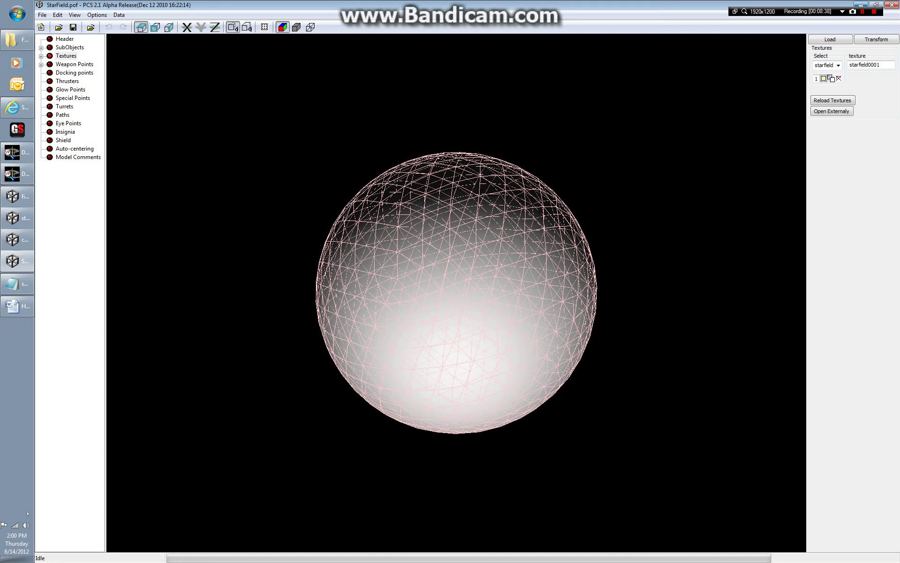
Minimize the StarField.pof and cruiser01.POF windows and enlarge the stilettoII.POF model window to full screen.
{"action": "left_click", "coordinate": [860, 5]}
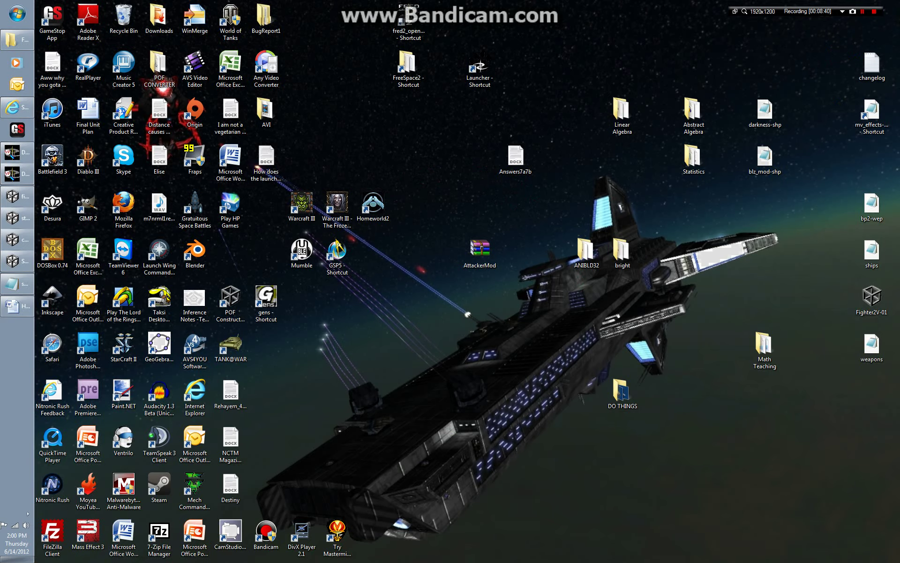
{"action": "left_click", "coordinate": [17, 261]}
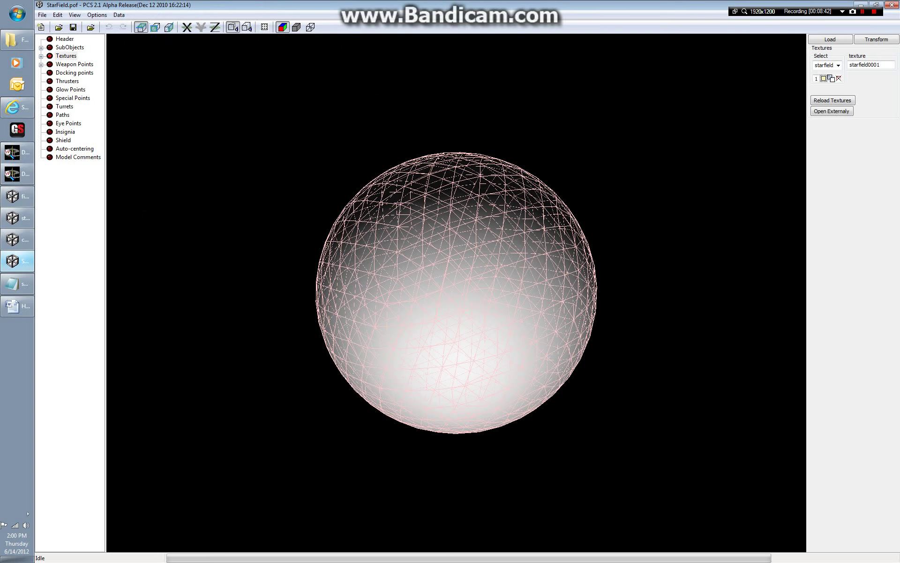
{"action": "left_click", "coordinate": [17, 240]}
{"action": "left_click", "coordinate": [17, 218]}
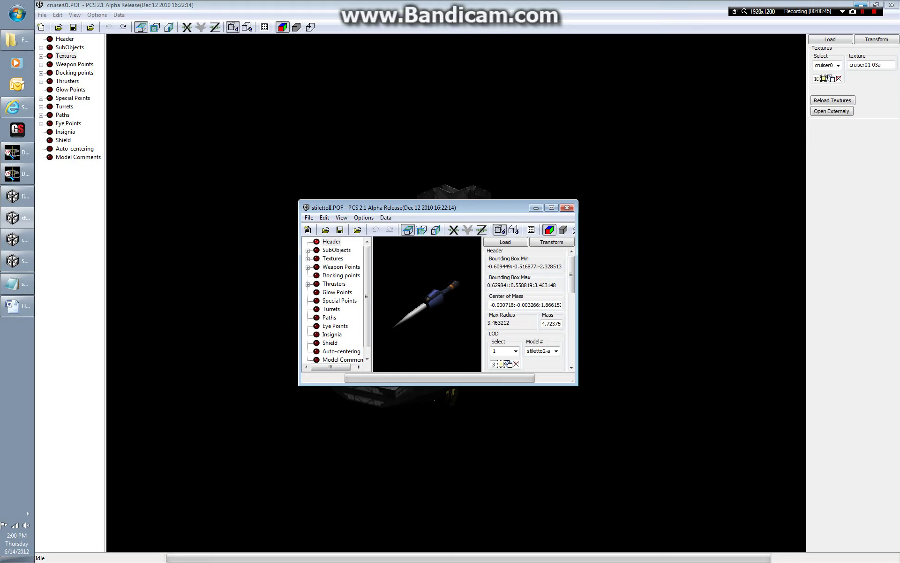
{"action": "left_click", "coordinate": [860, 4]}
{"action": "left_click", "coordinate": [861, 5]}
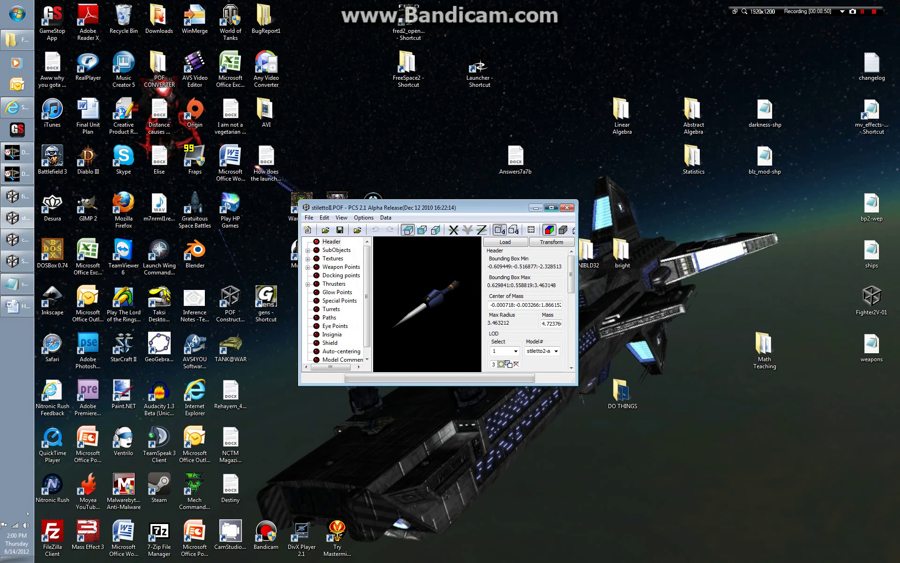
{"action": "left_click", "coordinate": [552, 207]}
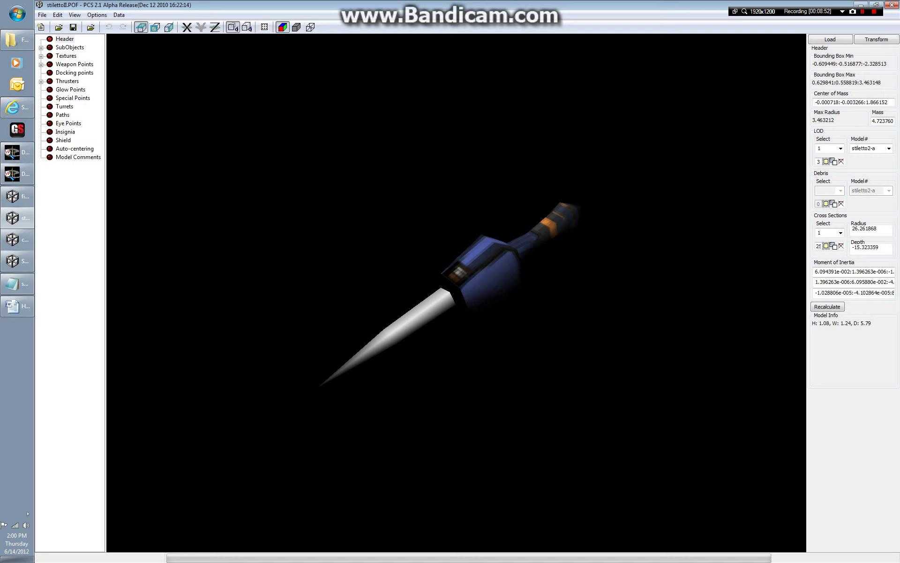
View the stilettoII missile from its other side and step through its subobjects stiletto2-a, stiletto2-b and stiletto2-c.
{"action": "left_click_drag", "start_coordinate": [450, 291], "coordinate": [581, 253]}
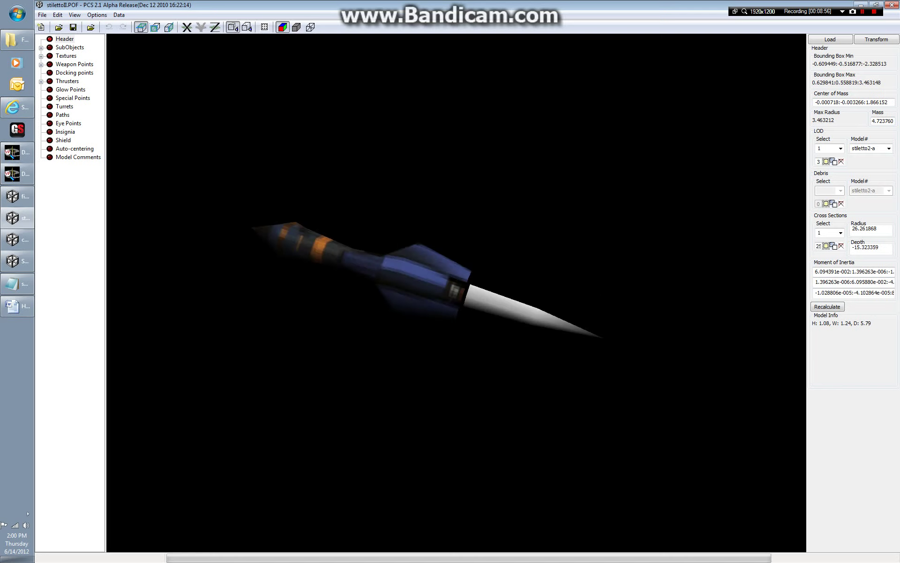
{"action": "left_click", "coordinate": [69, 47]}
{"action": "left_click", "coordinate": [42, 48]}
{"action": "left_click", "coordinate": [81, 56]}
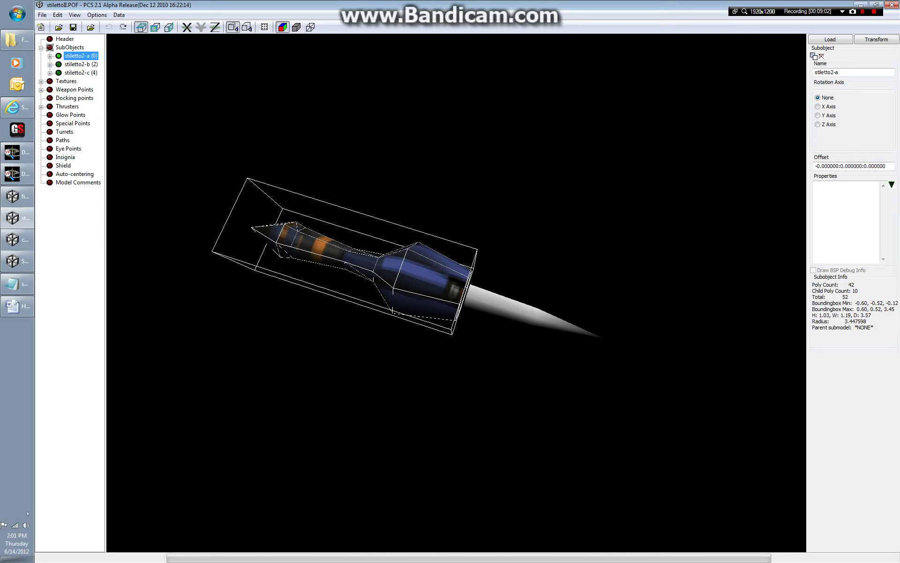
{"action": "key", "text": "Down"}
{"action": "key", "text": "Down"}
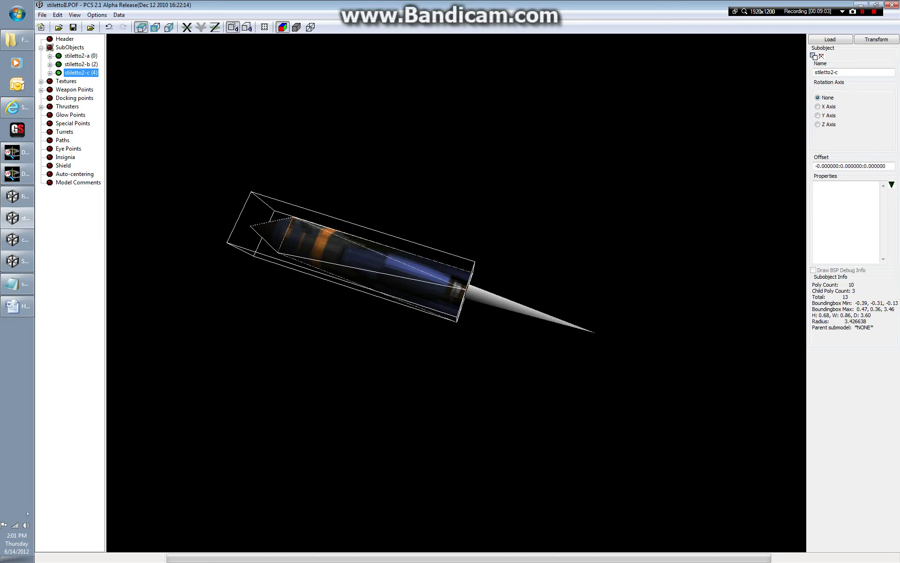
Show subobject stiletto2-a again and examine Thruster 1 and its Thruster Point 1 from both sides of the missile.
{"action": "left_click", "coordinate": [81, 56]}
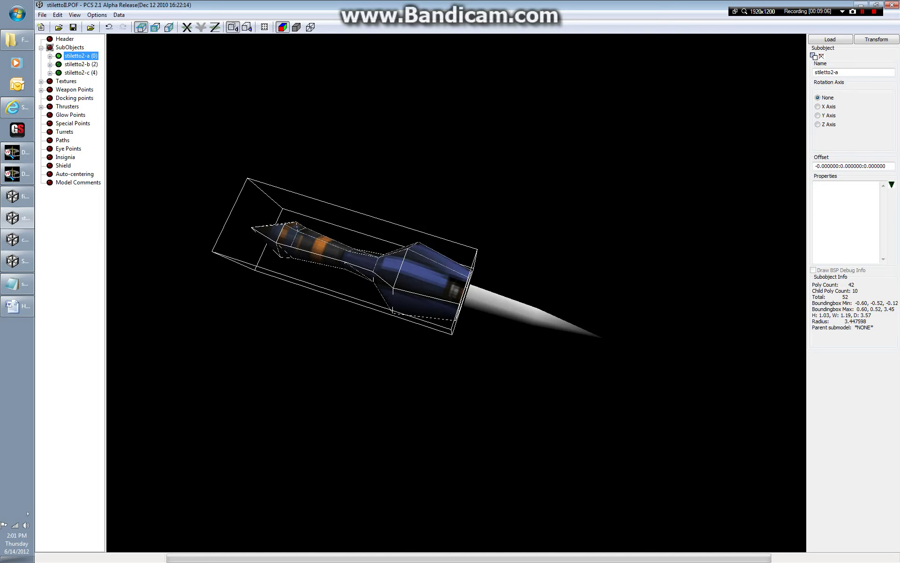
{"action": "left_click", "coordinate": [41, 107]}
{"action": "left_click", "coordinate": [50, 116]}
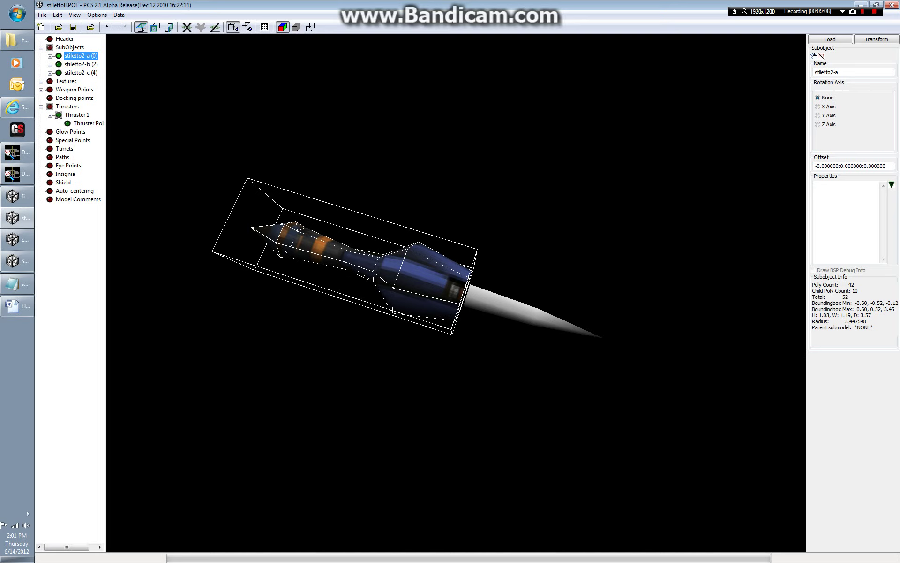
{"action": "left_click", "coordinate": [77, 115]}
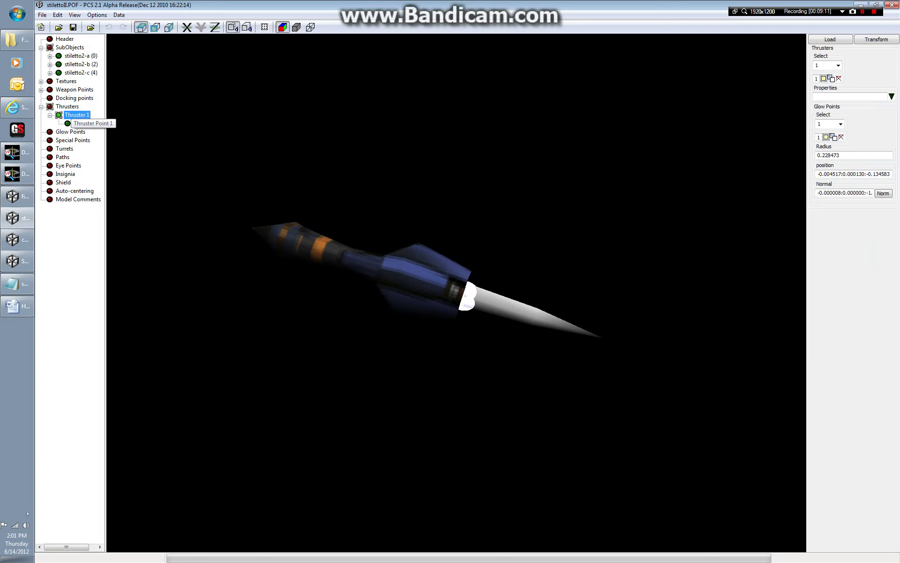
{"action": "left_click", "coordinate": [88, 124]}
{"action": "left_click_drag", "start_coordinate": [263, 291], "coordinate": [544, 300]}
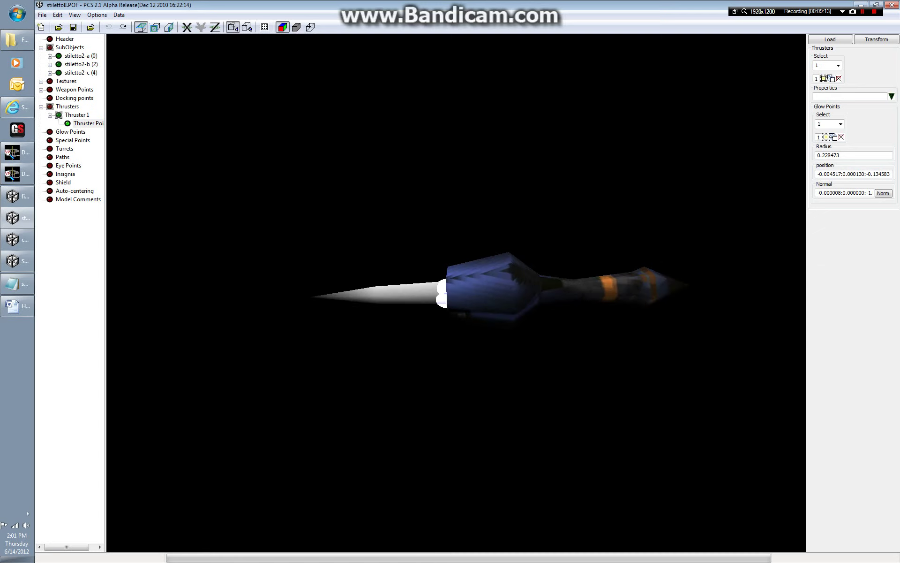
Show the missile's thruster01 texture and examine it, and view subobject stiletto2-a from several angles.
{"action": "left_click", "coordinate": [42, 81]}
{"action": "left_click", "coordinate": [77, 98]}
{"action": "left_click_drag", "start_coordinate": [225, 197], "coordinate": [450, 345]}
{"action": "left_click", "coordinate": [80, 56]}
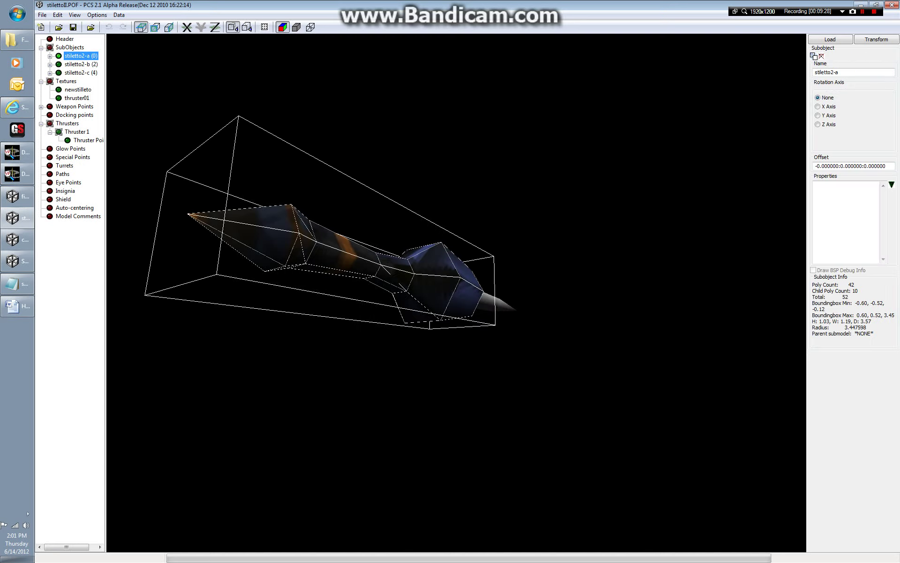
{"action": "left_click_drag", "start_coordinate": [399, 286], "coordinate": [361, 286]}
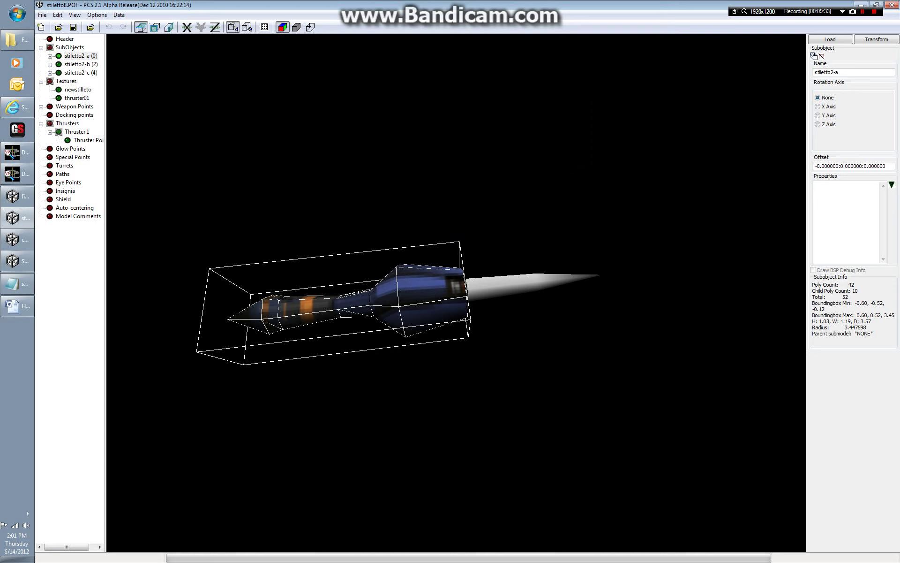